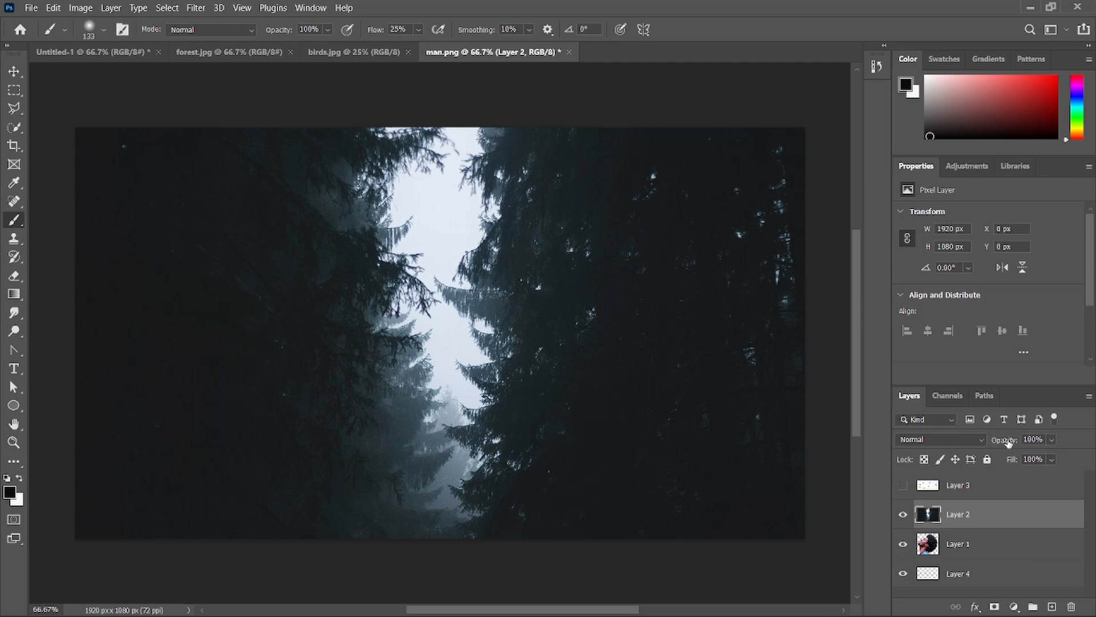
# Lower the opacity of the forest image on Layer 2 to 60%, and scale it down to about 85% over the man's head.
pyautogui.moveTo(1008, 441); pyautogui.dragTo(979, 444)
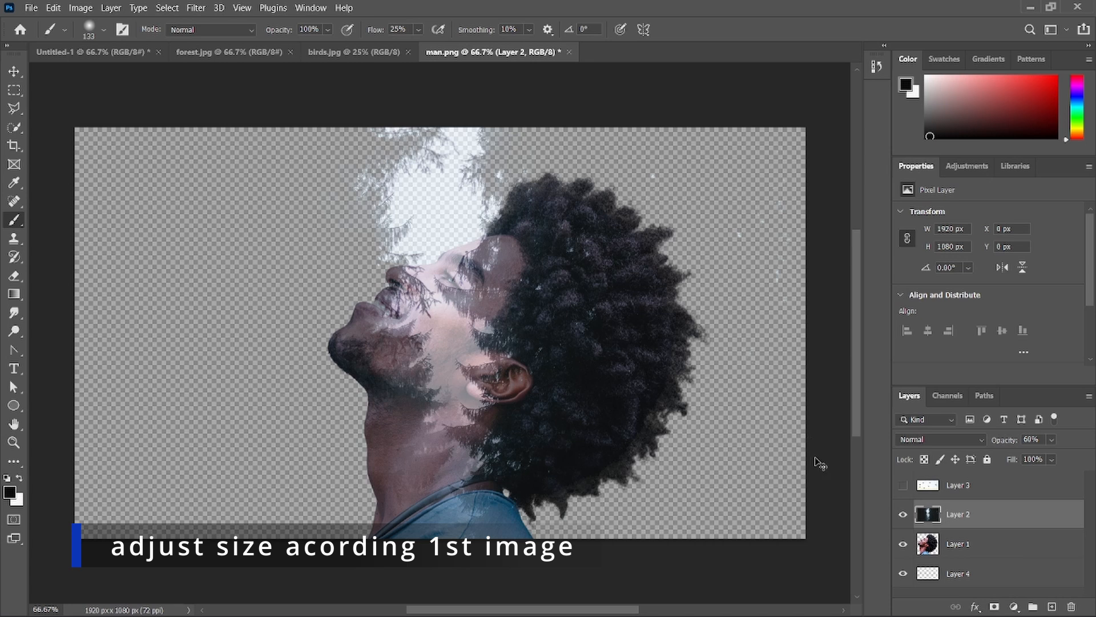
pyautogui.hotkey('ctrl', 't')
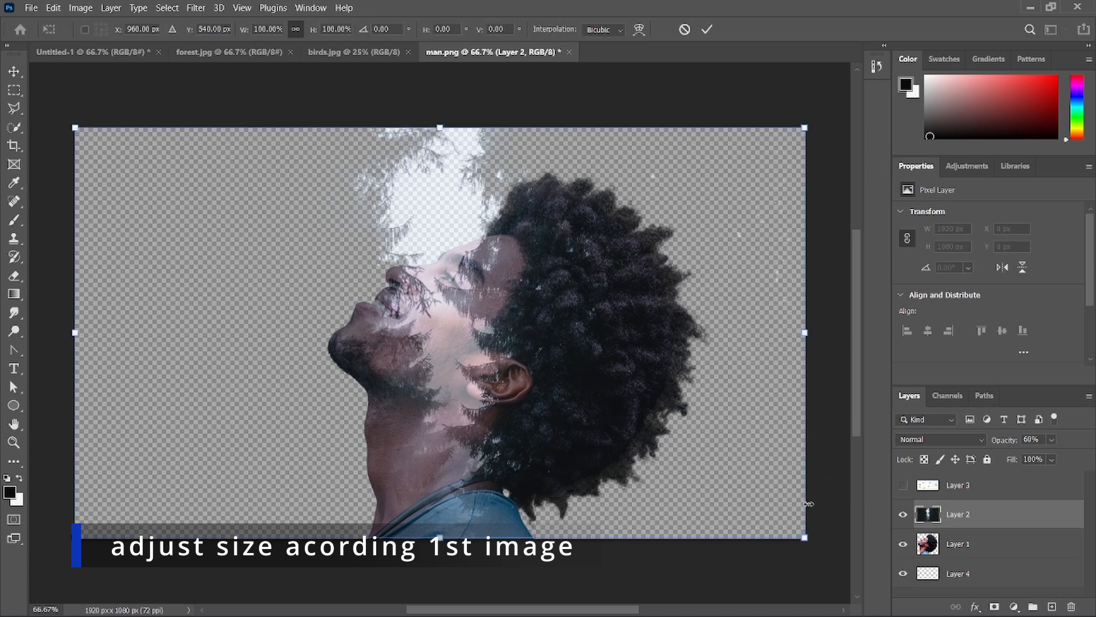
pyautogui.moveTo(807, 538); pyautogui.dragTo(761, 514)
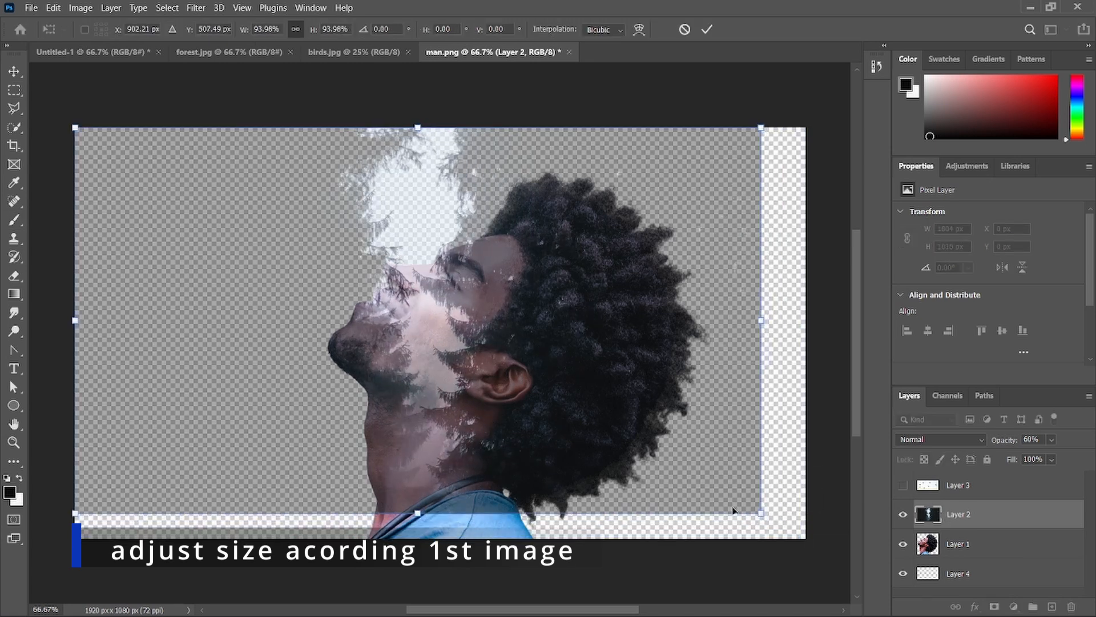
pyautogui.moveTo(590, 422); pyautogui.dragTo(612, 442)
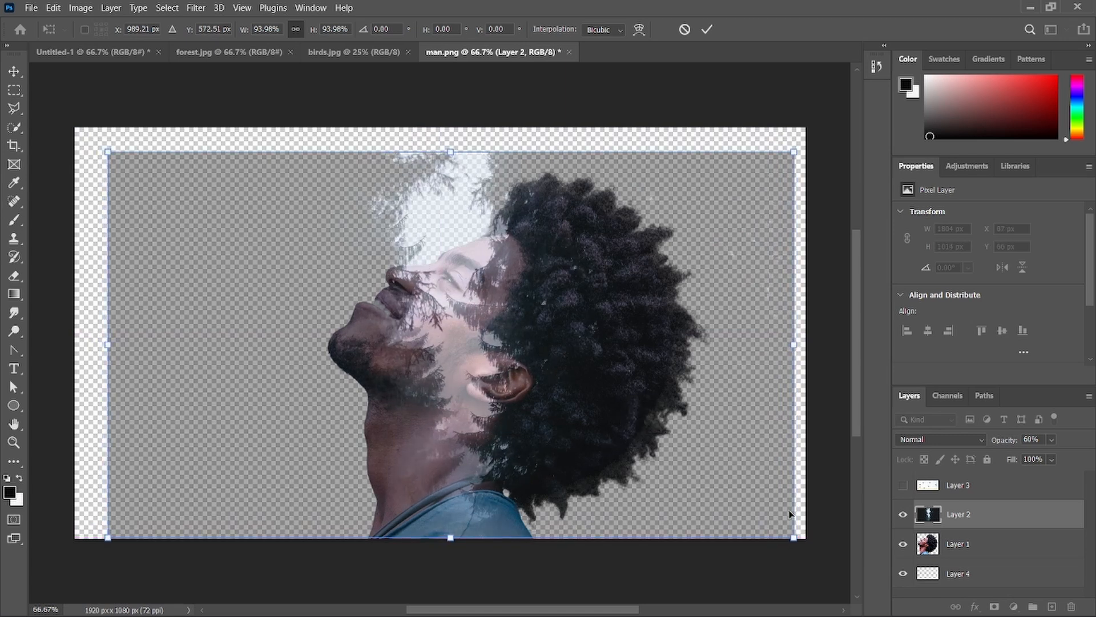
pyautogui.moveTo(795, 537); pyautogui.dragTo(728, 500)
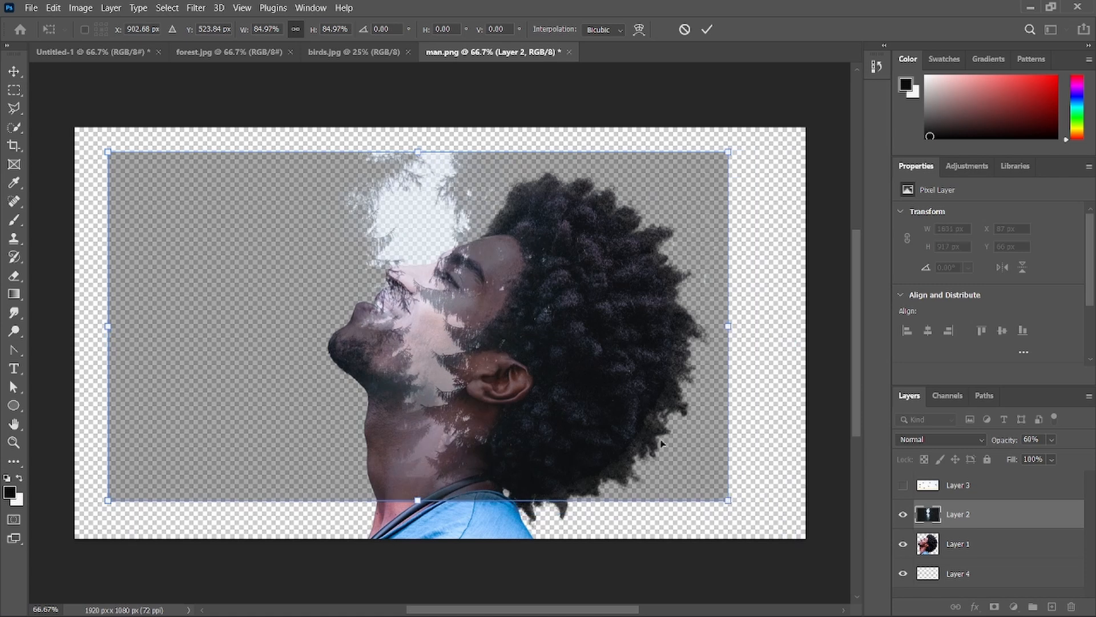
pyautogui.moveTo(658, 441); pyautogui.dragTo(694, 464)
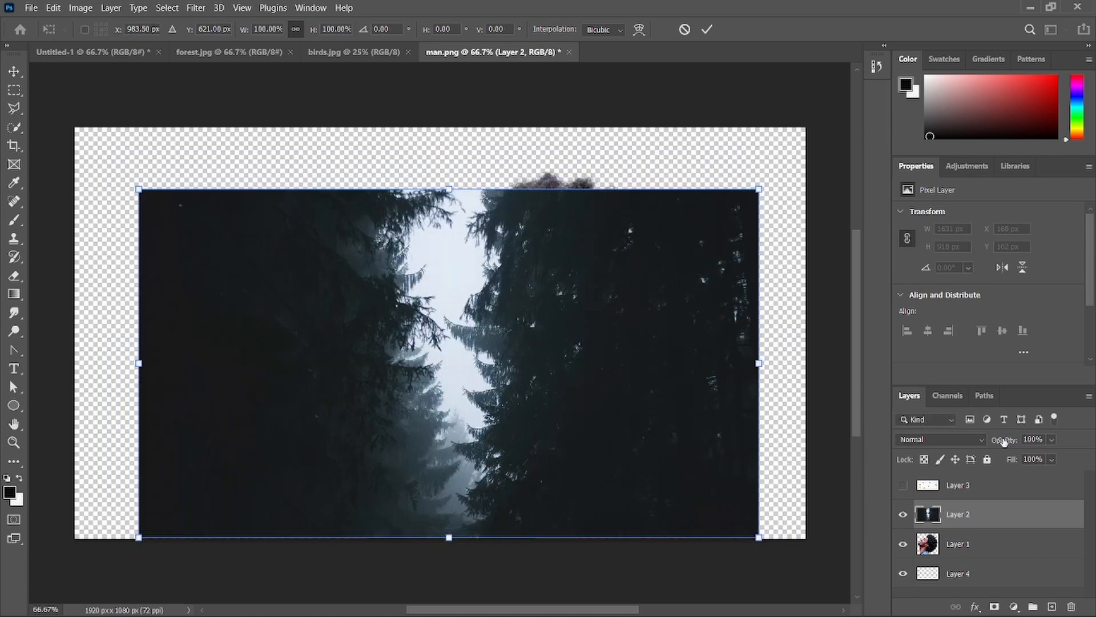
# Enlarge the forest image to about 106% at 62% opacity to align it with the head, and restore its opacity to 100%.
pyautogui.moveTo(1004, 442); pyautogui.dragTo(977, 441)
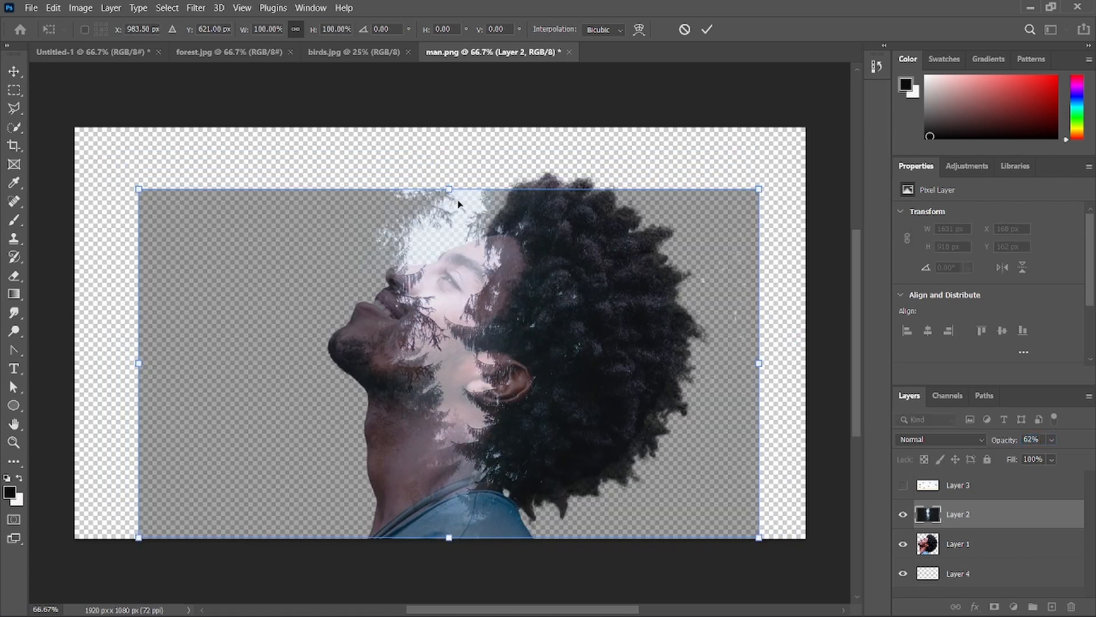
pyautogui.moveTo(451, 187); pyautogui.dragTo(458, 169)
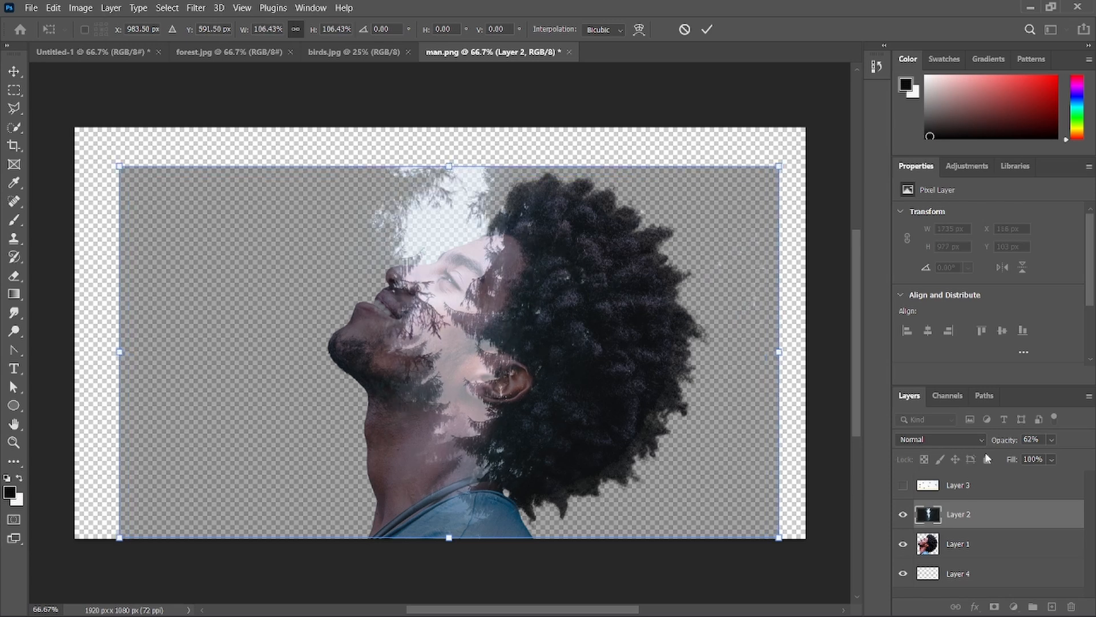
pyautogui.moveTo(999, 443); pyautogui.dragTo(1052, 450)
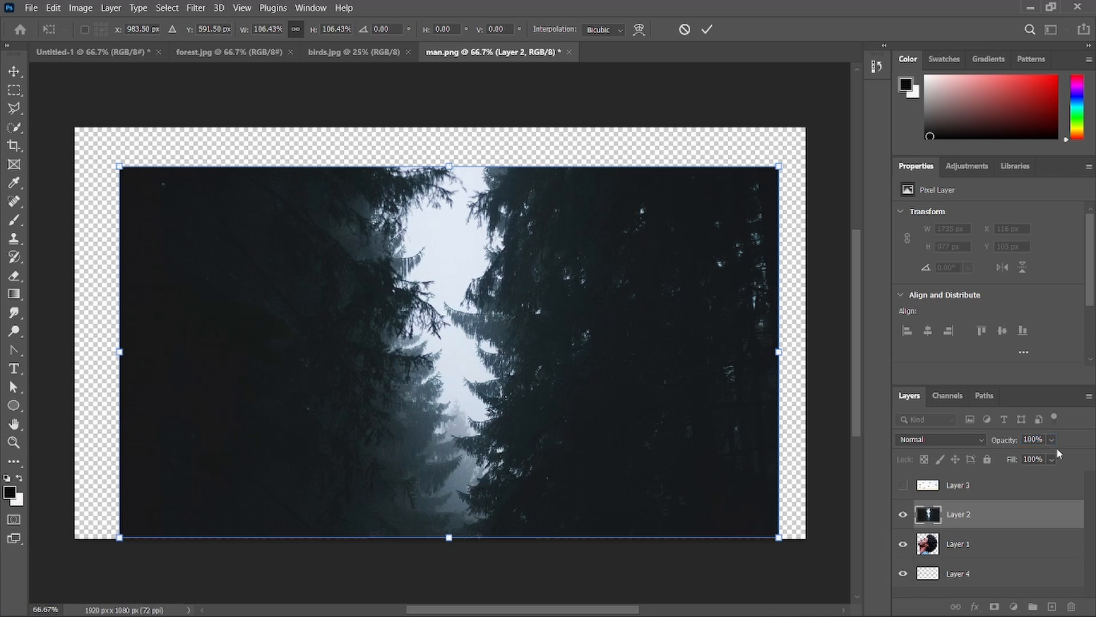
pyautogui.press('Return')
pyautogui.press('b')
# Clip the forest layer to the portrait layer with a clipping mask and set its blending mode to Lighten.
pyautogui.rightClick(1002, 516)
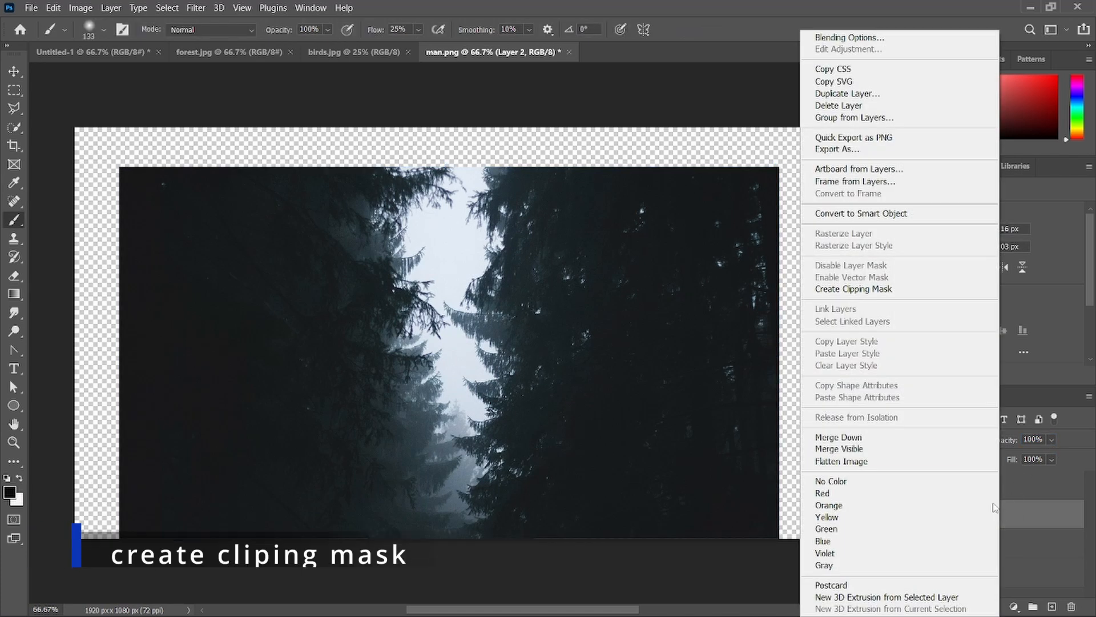
pyautogui.click(849, 289)
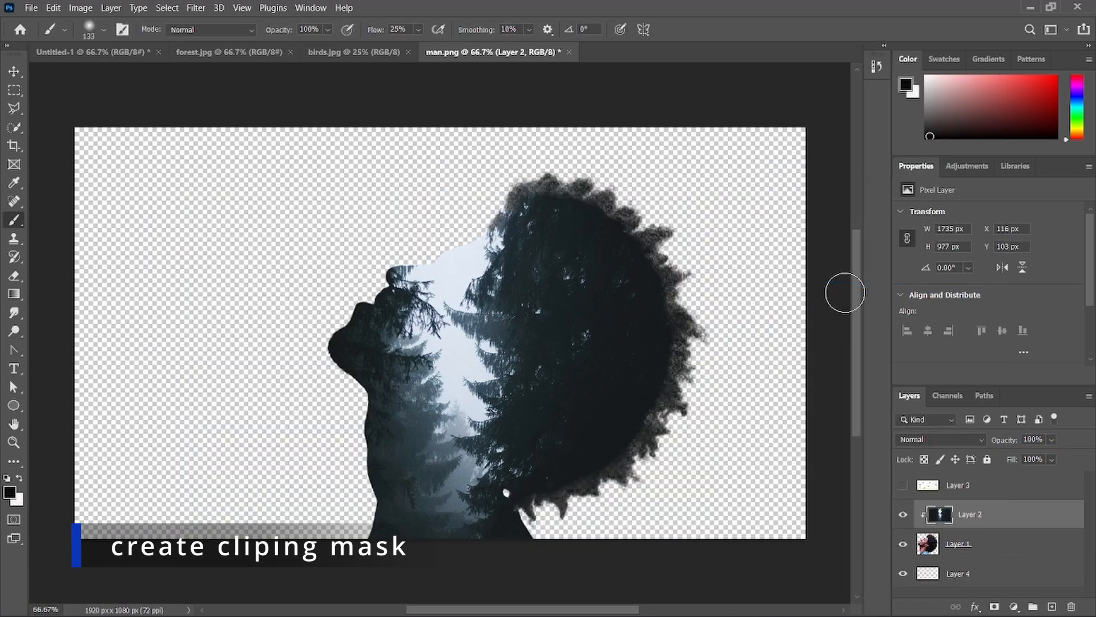
pyautogui.click(928, 440)
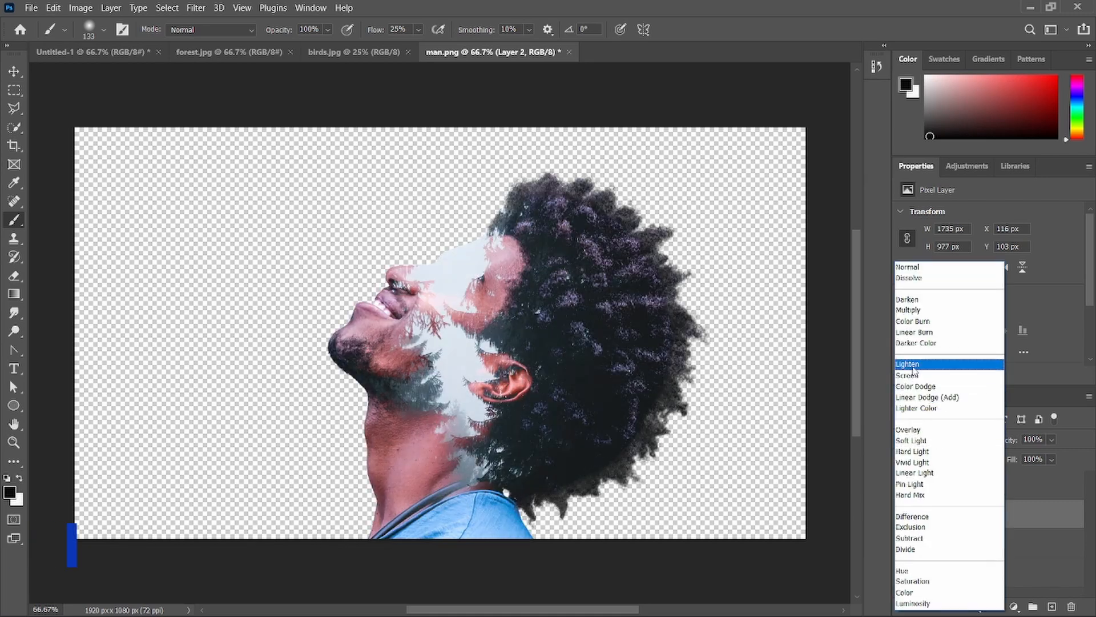
pyautogui.click(913, 366)
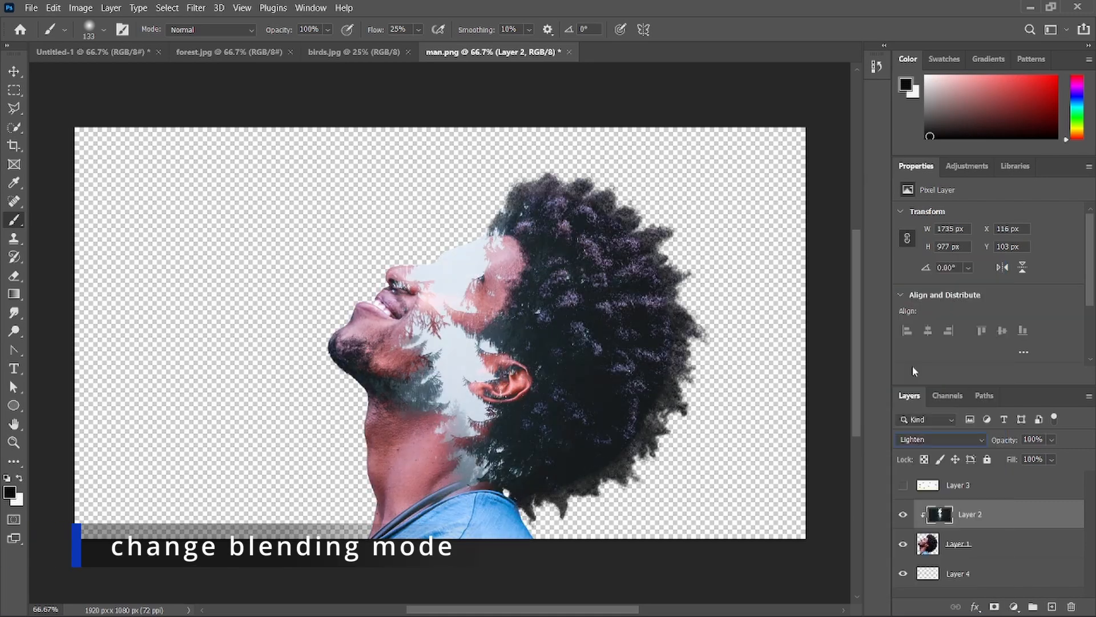
# Add a Solid Color fill beneath the portrait, using the pale blue e1ebf4 sampled from the bright sky over the face.
pyautogui.click(988, 575)
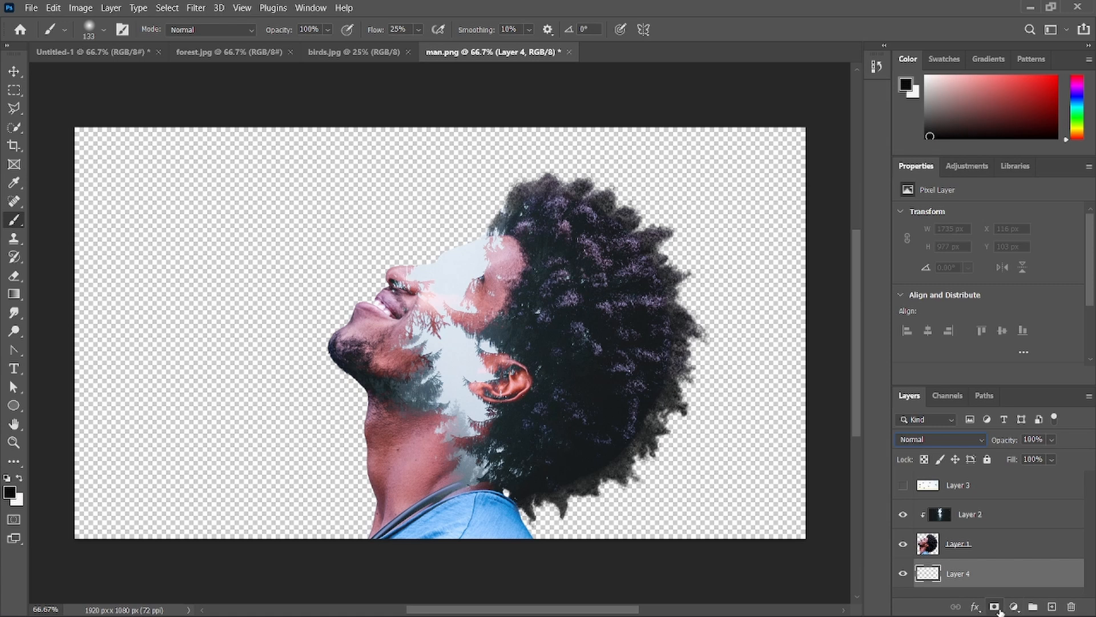
pyautogui.click(1014, 609)
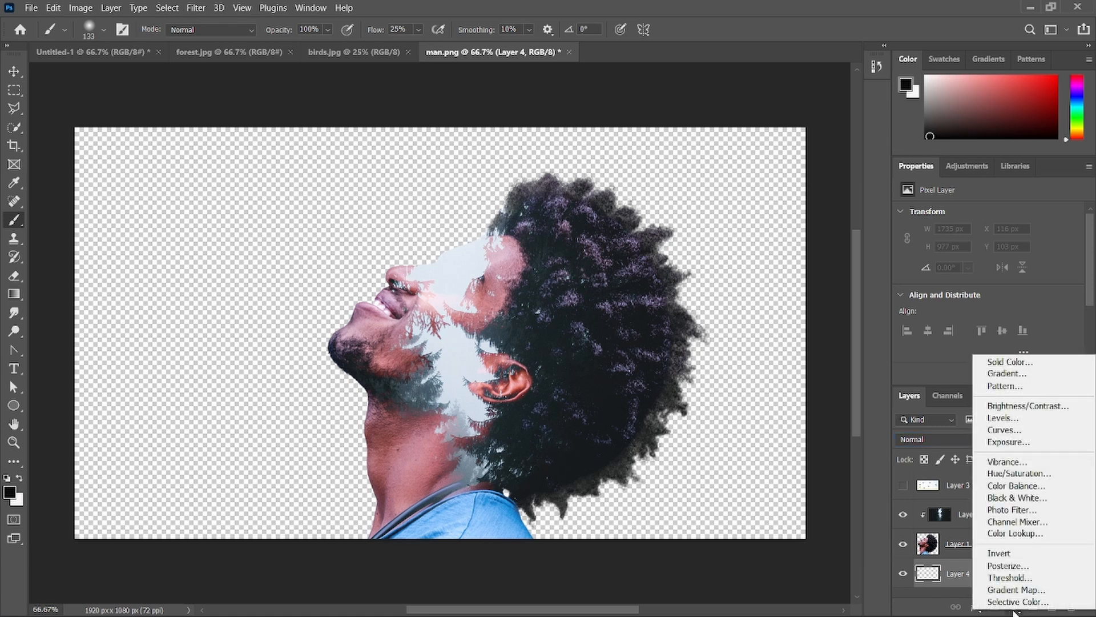
pyautogui.click(990, 360)
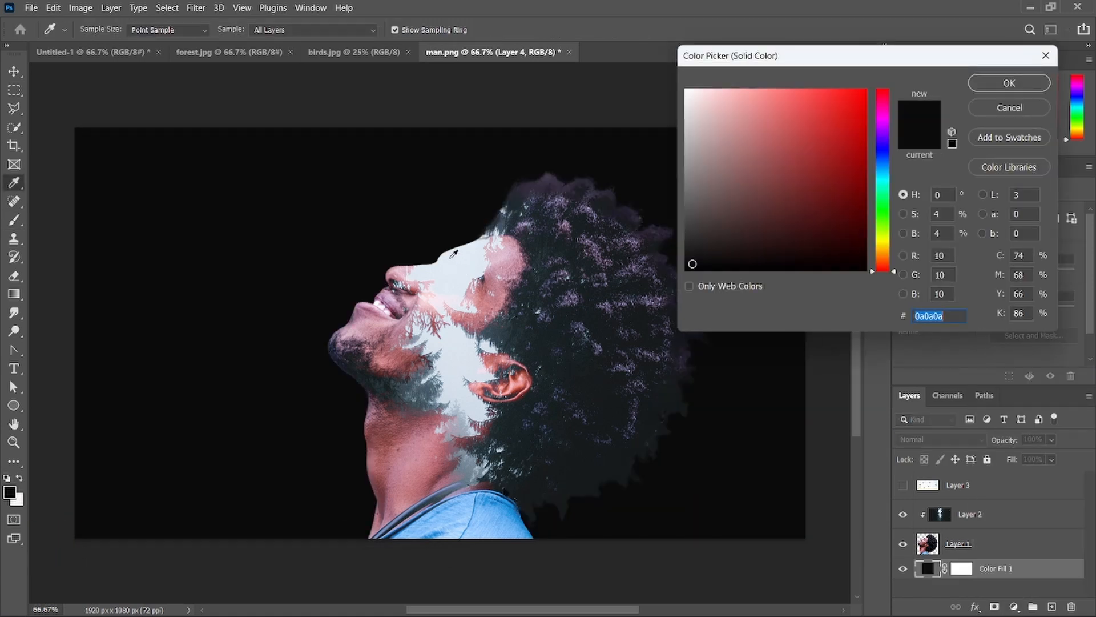
pyautogui.click(453, 255)
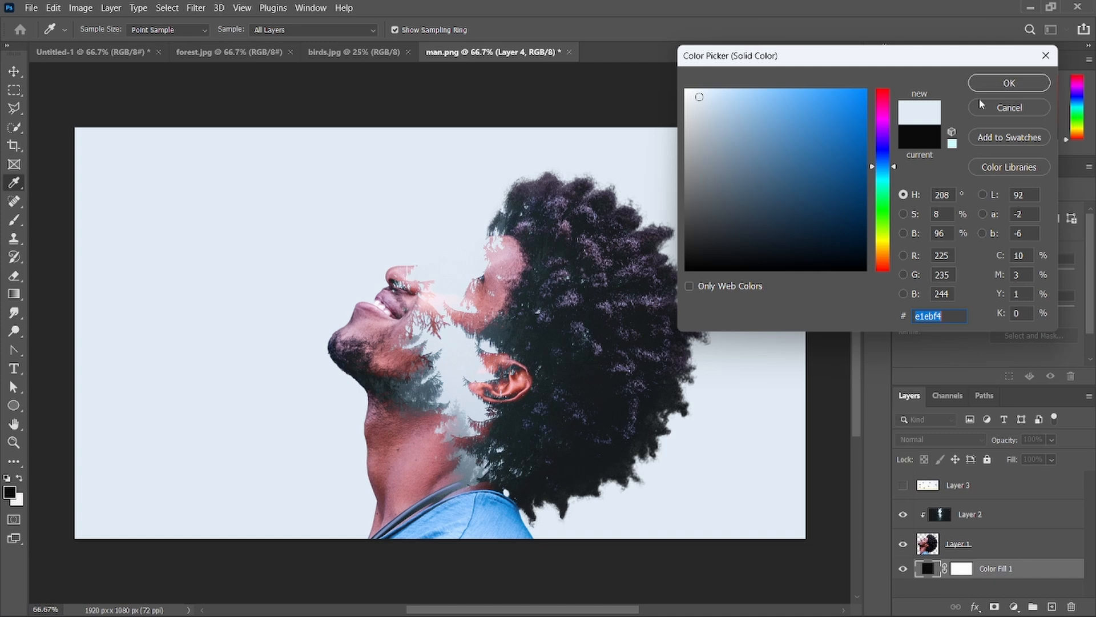
pyautogui.click(995, 87)
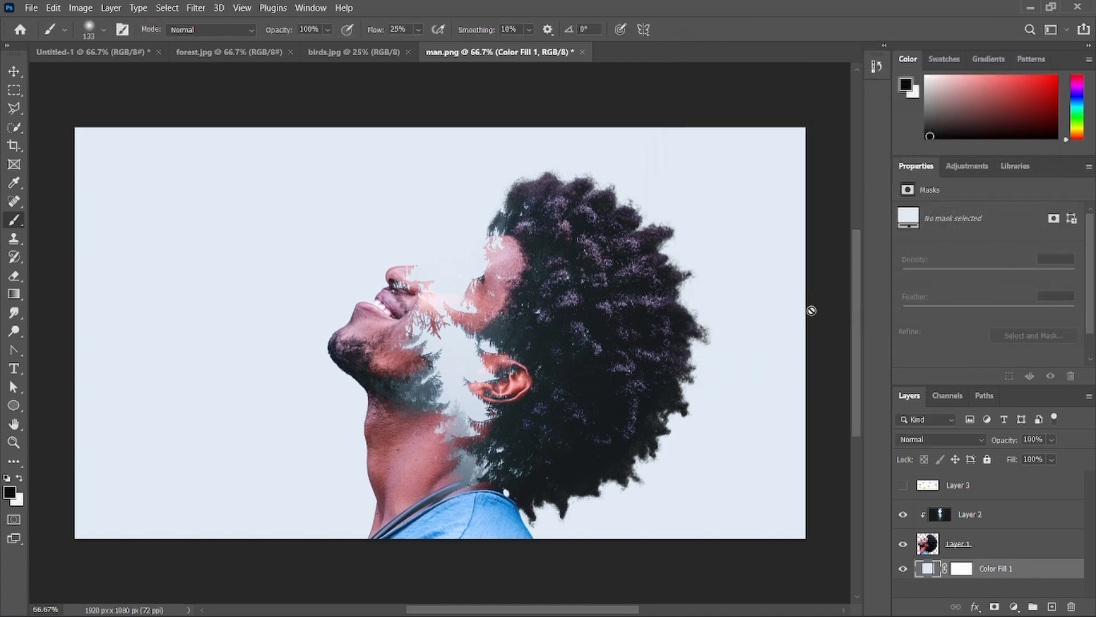
# Add a layer mask to the forest layer and paint on it around the mouth with the 133 px Soft Round brush at 25% flow.
pyautogui.click(973, 516)
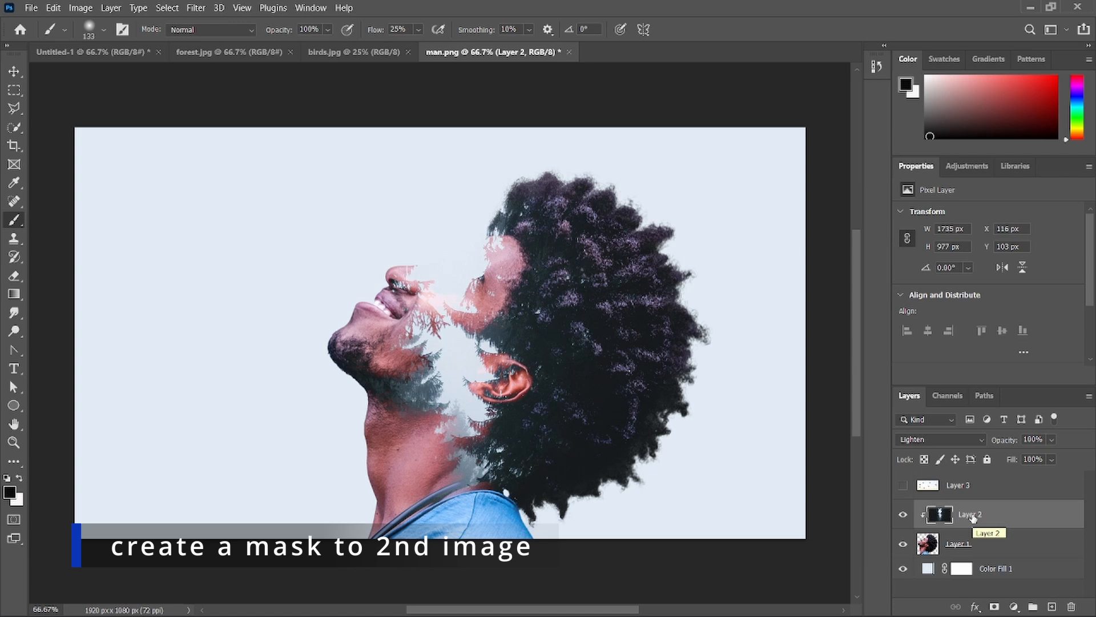
pyautogui.click(994, 607)
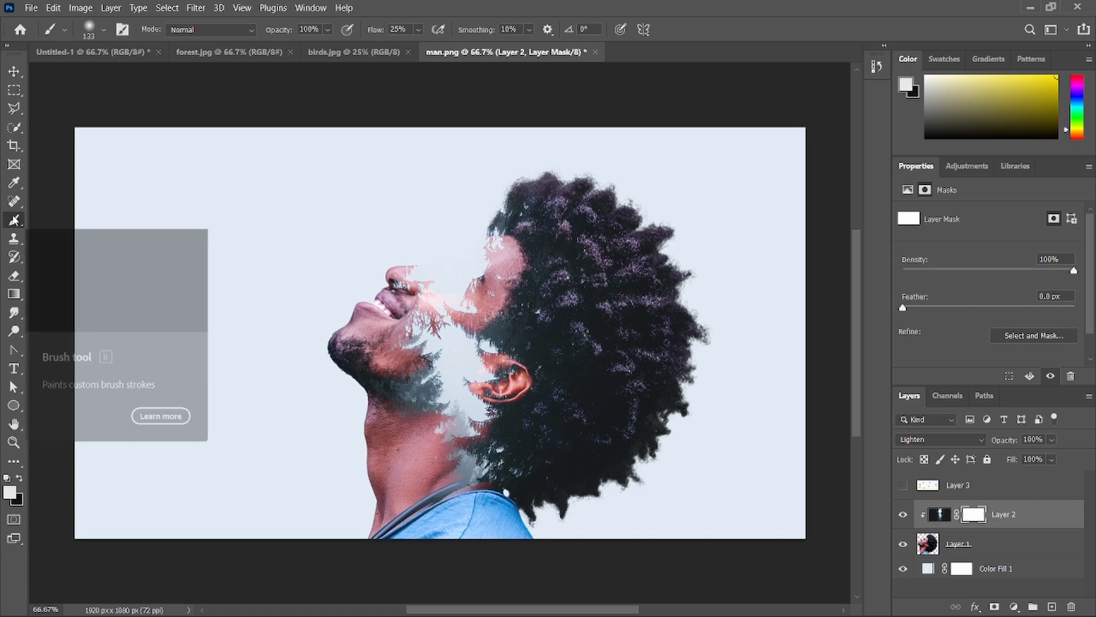
pyautogui.click(106, 29)
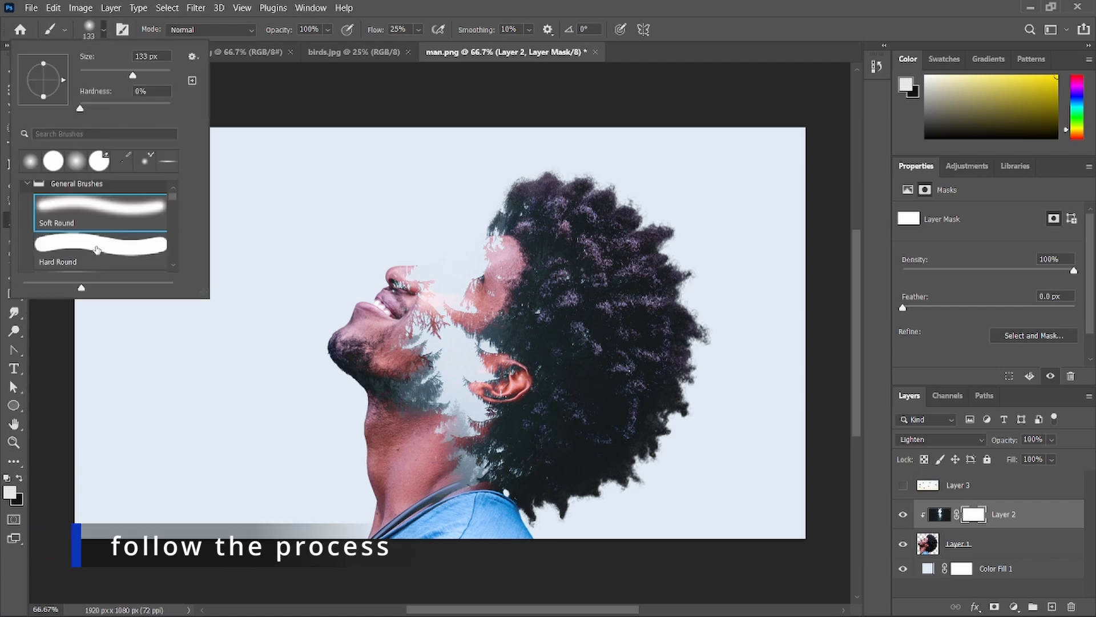
pyautogui.click(256, 105)
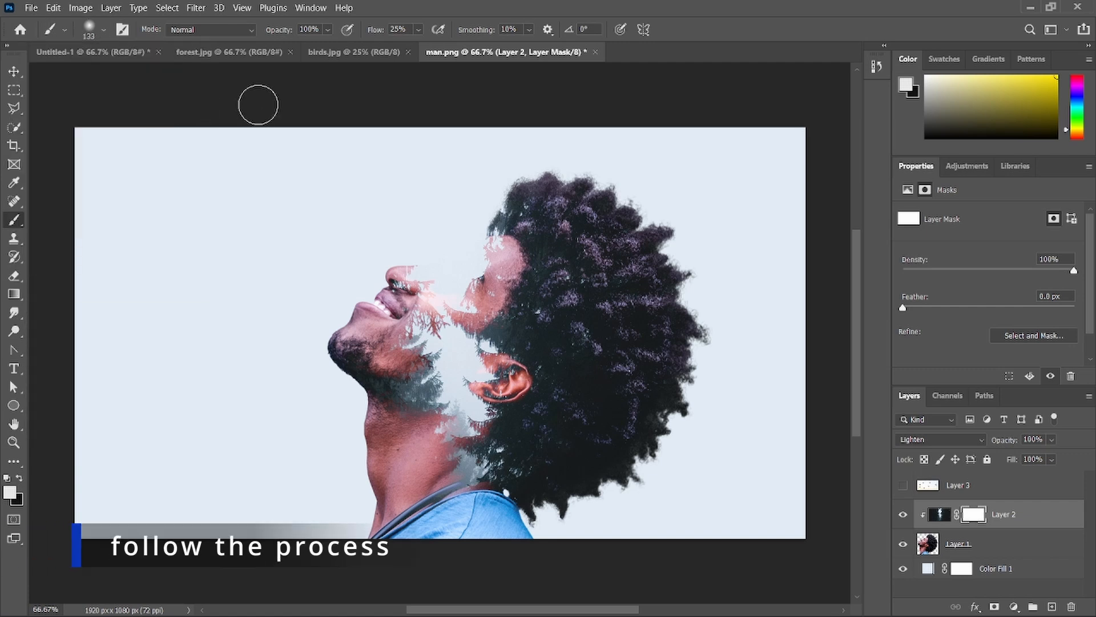
pyautogui.click(419, 31)
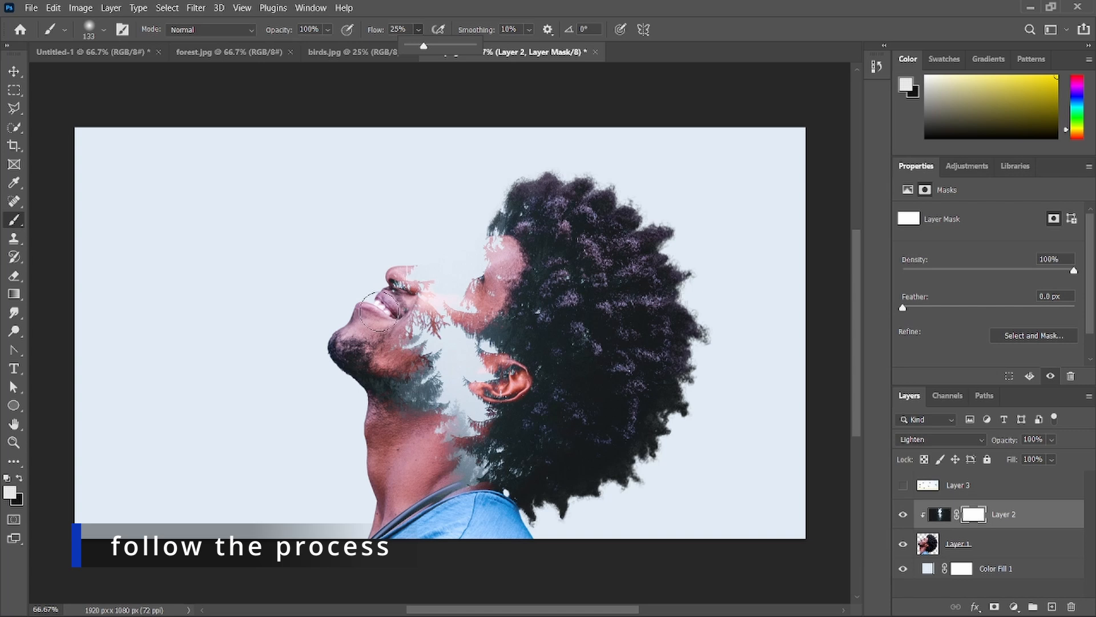
pyautogui.click(365, 332)
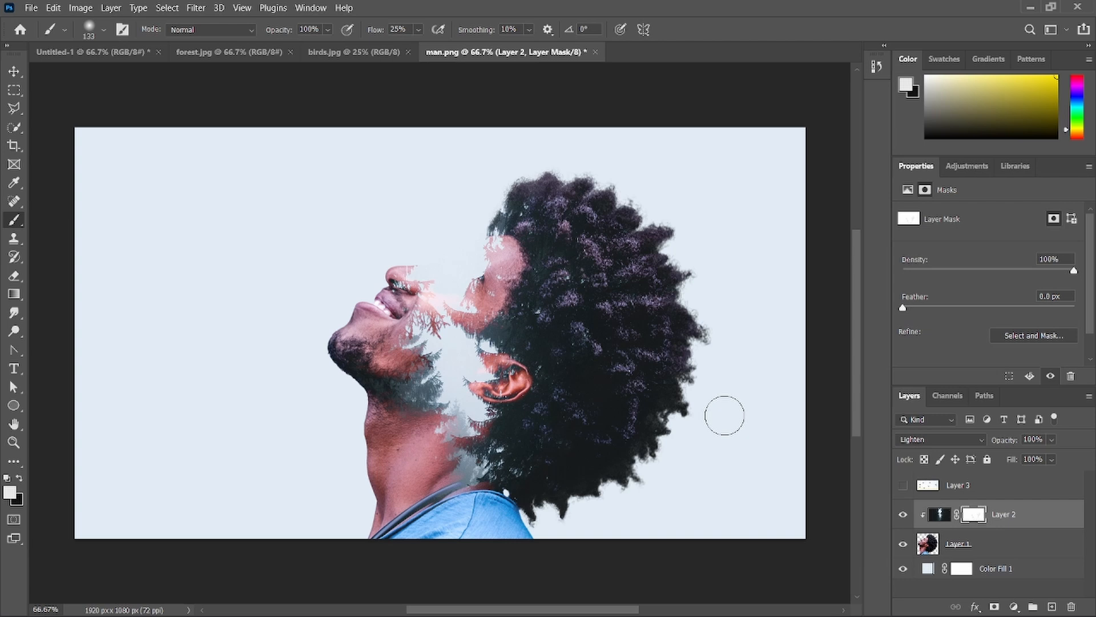
# Show the birds image on Layer 3 and set its blending mode to Multiply.
pyautogui.click(902, 486)
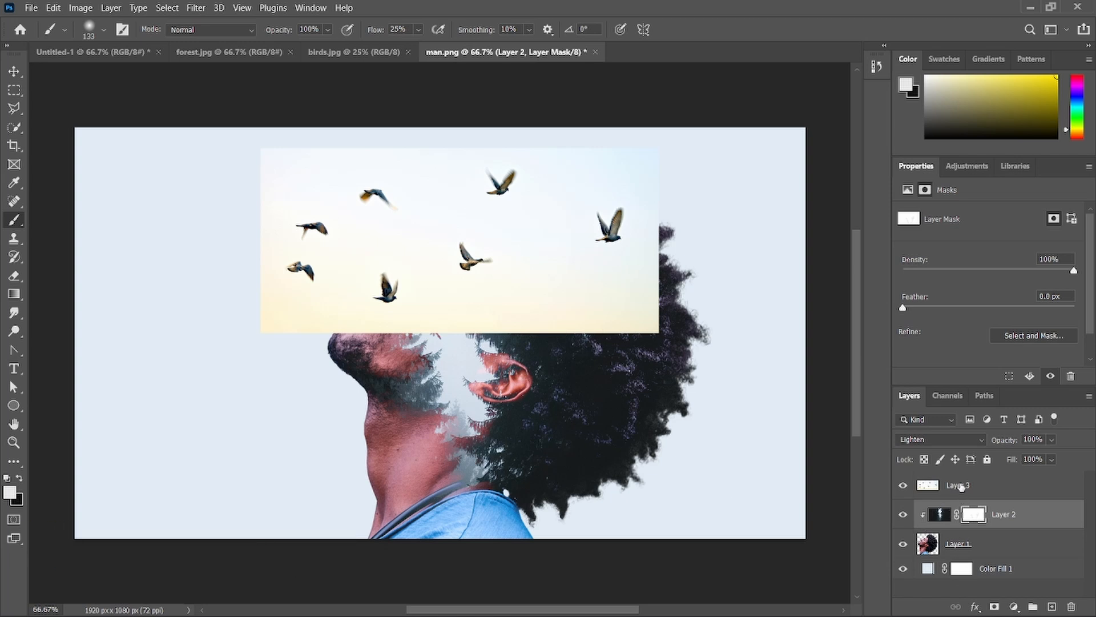
pyautogui.hotkey('alt', ']')
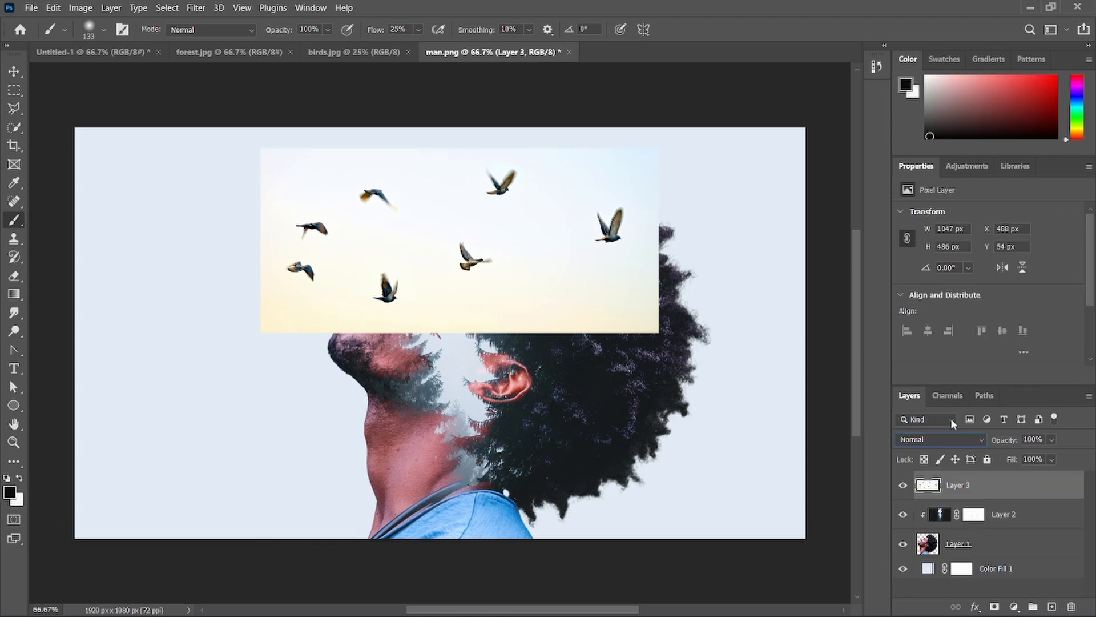
pyautogui.click(947, 434)
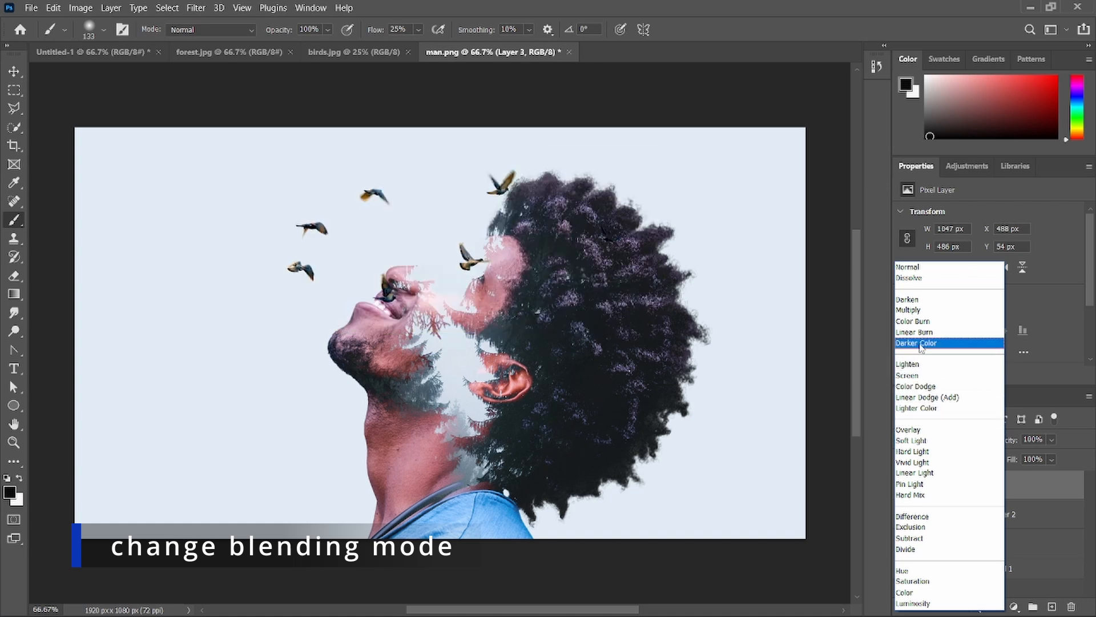
pyautogui.click(910, 312)
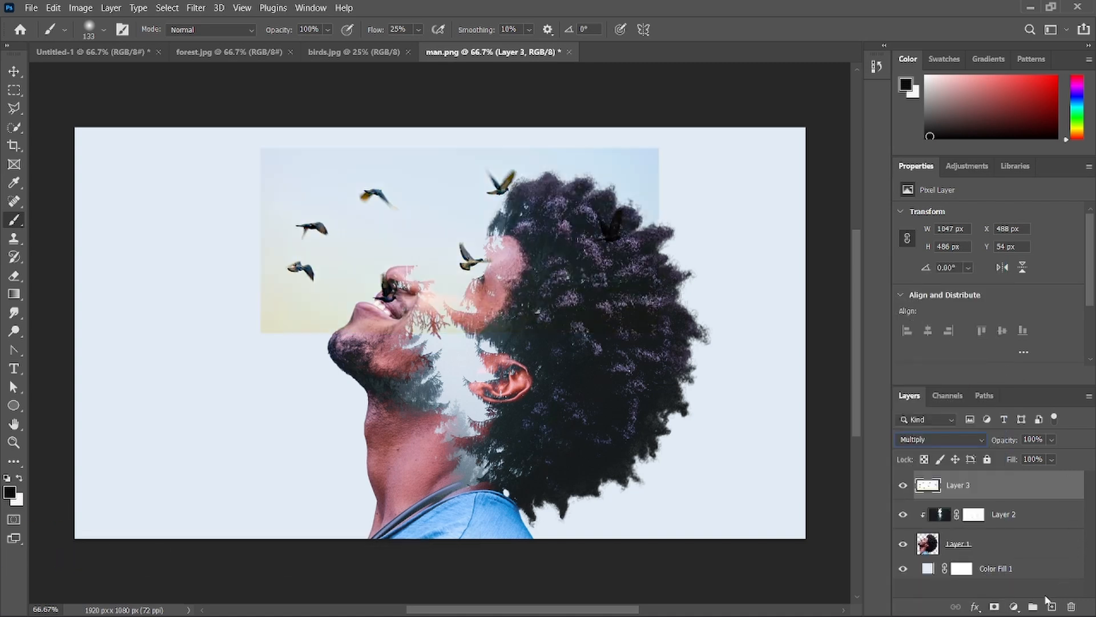
# Add a Levels adjustment clipped to the birds layer and set its white input level to 220.
pyautogui.click(1014, 606)
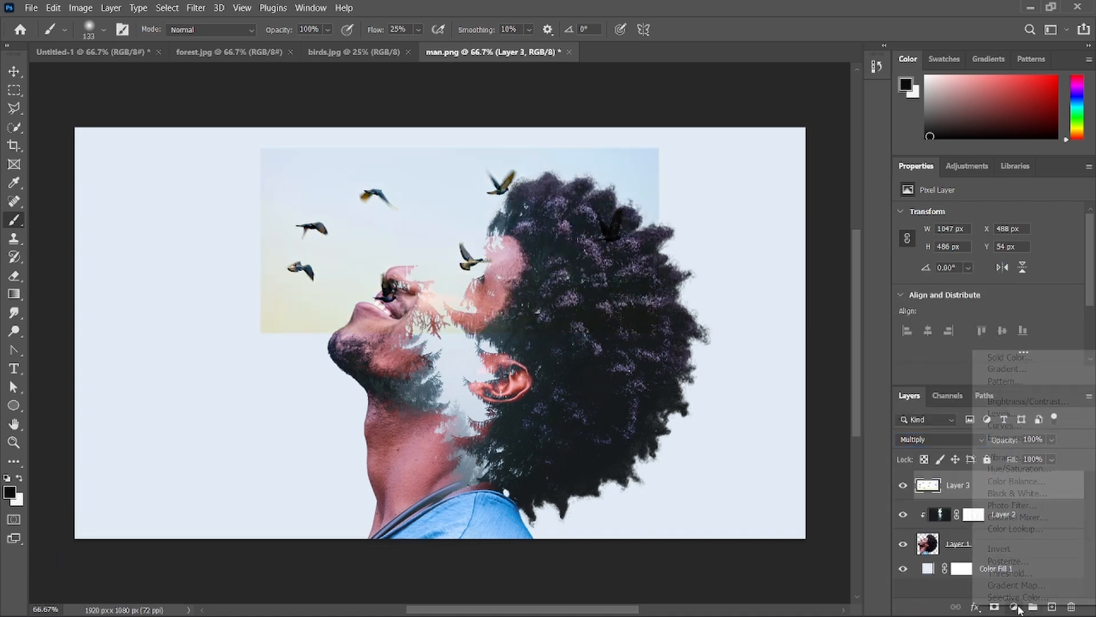
pyautogui.click(1006, 414)
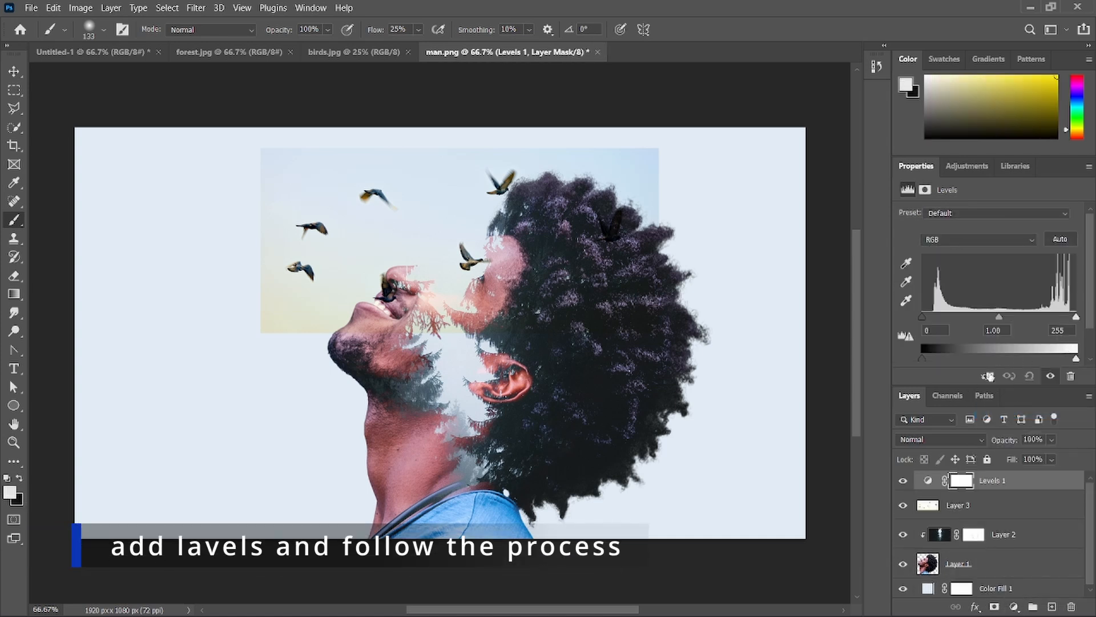
pyautogui.click(986, 377)
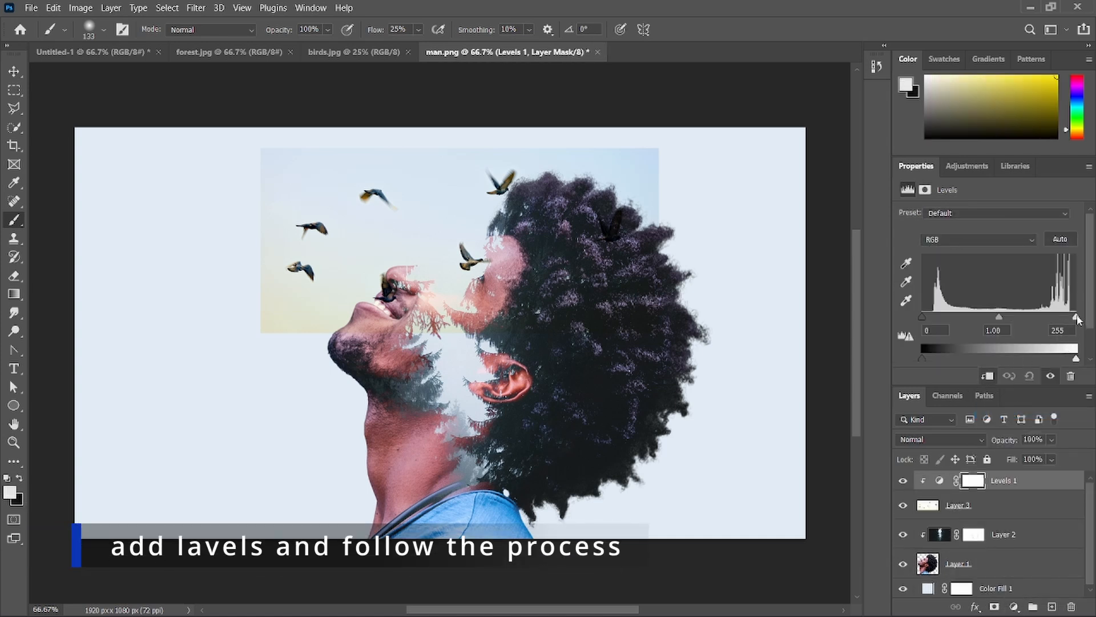
pyautogui.moveTo(1077, 318); pyautogui.dragTo(1056, 324)
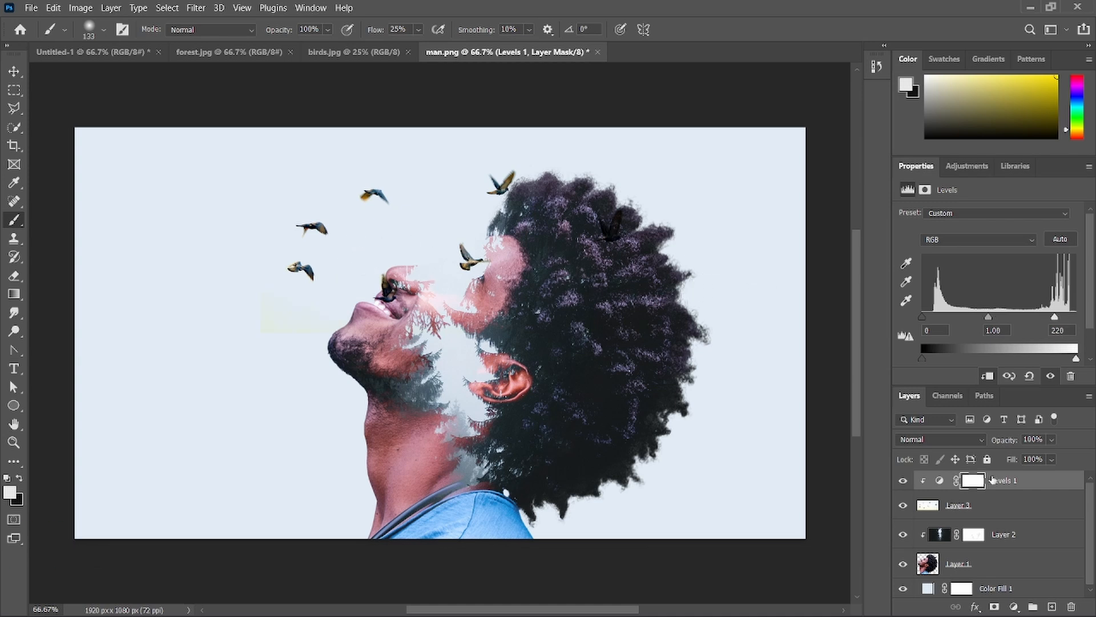
# Scale the birds layer to about 35%, rotate it about 75°, and place it rising from the eye area above the nose.
pyautogui.click(1002, 505)
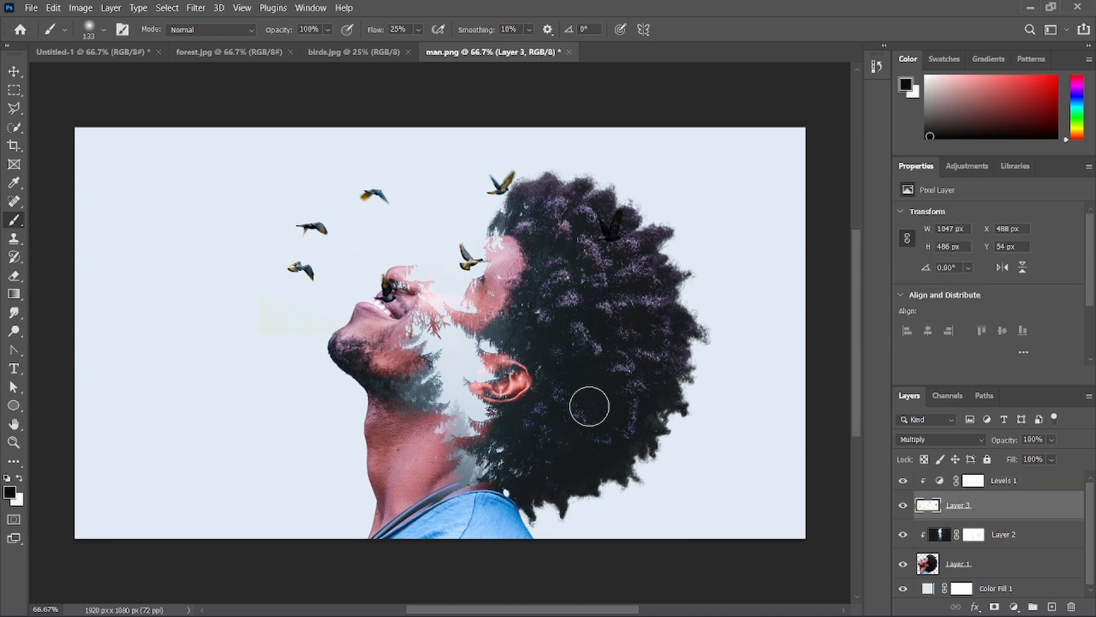
pyautogui.hotkey('ctrl', 't')
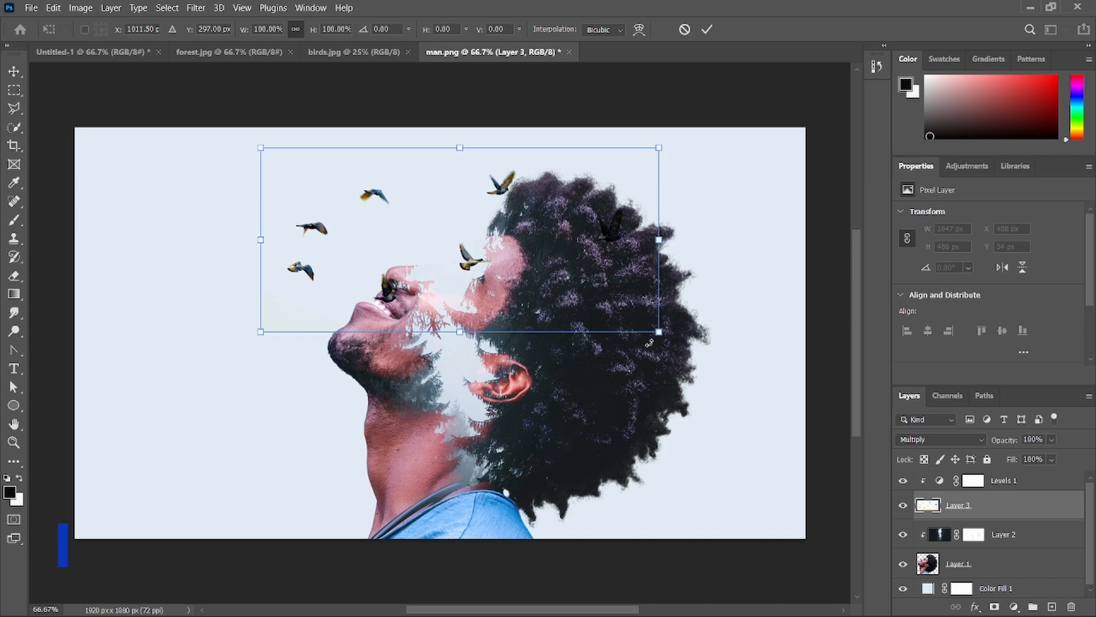
pyautogui.moveTo(659, 331); pyautogui.dragTo(360, 249)
pyautogui.moveTo(376, 212); pyautogui.dragTo(442, 294)
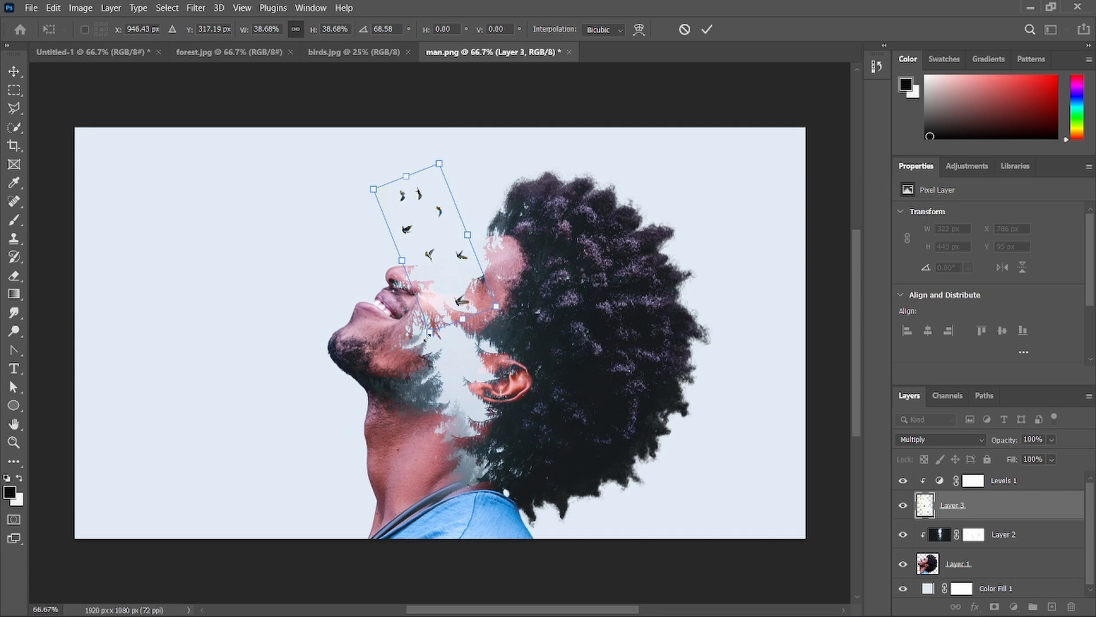
pyautogui.moveTo(430, 333)
pyautogui.mouseDown()
pyautogui.moveTo(431, 317)
pyautogui.moveTo(426, 339)
pyautogui.mouseUp()
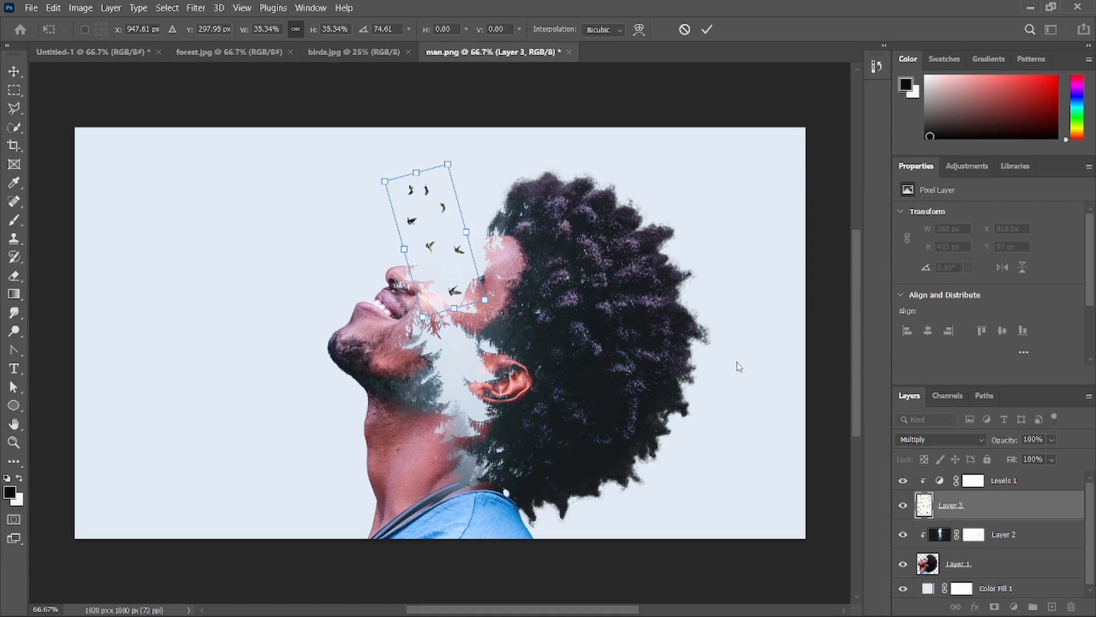
pyautogui.press('b')
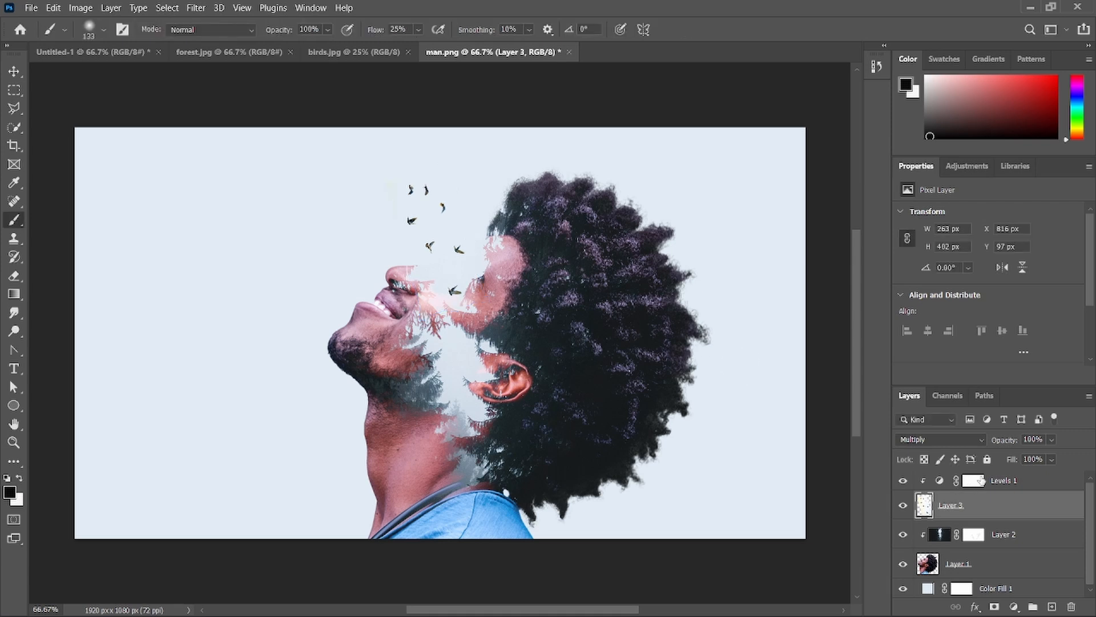
# Stamp all visible layers into a new layer above the Levels adjustment and open it in the Camera Raw Filter.
pyautogui.click(994, 482)
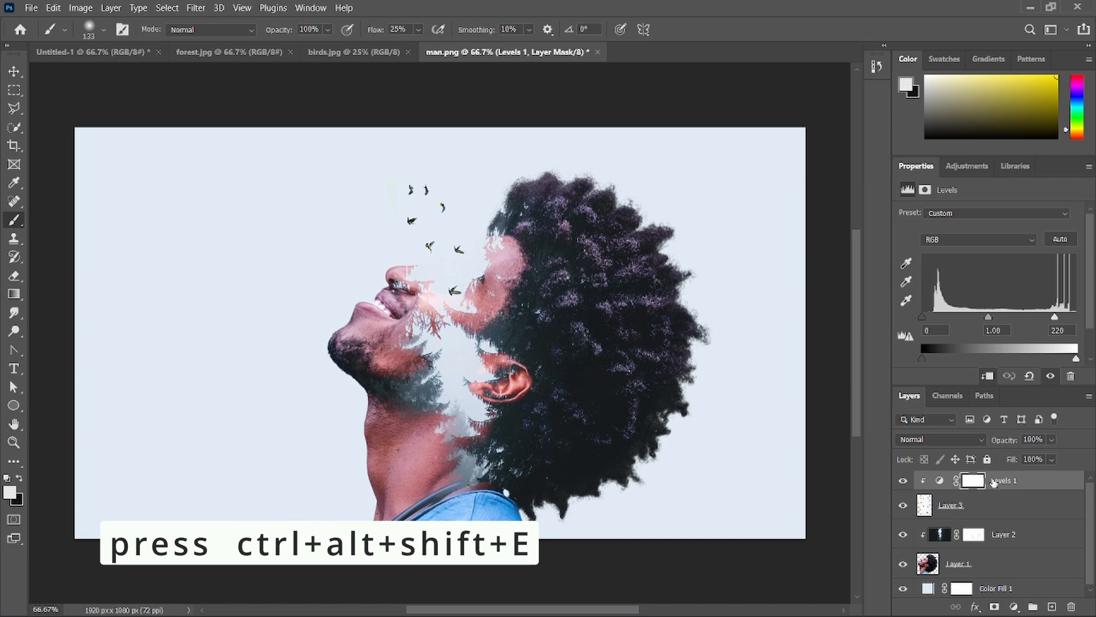
pyautogui.hotkey('ctrl', 'alt', 'shift', 'e')
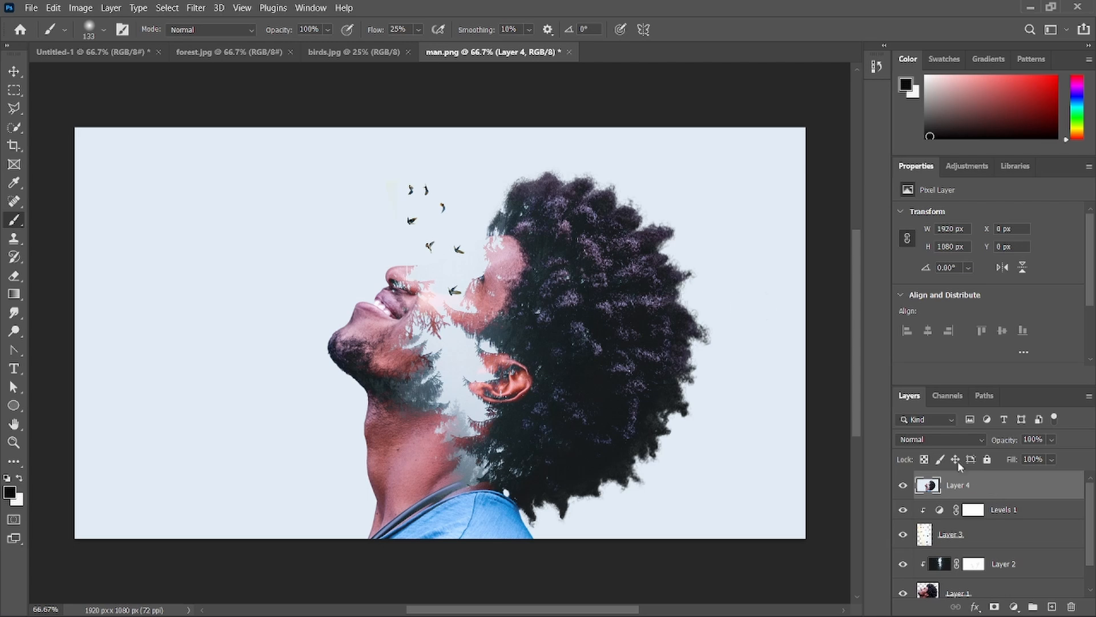
pyautogui.click(195, 8)
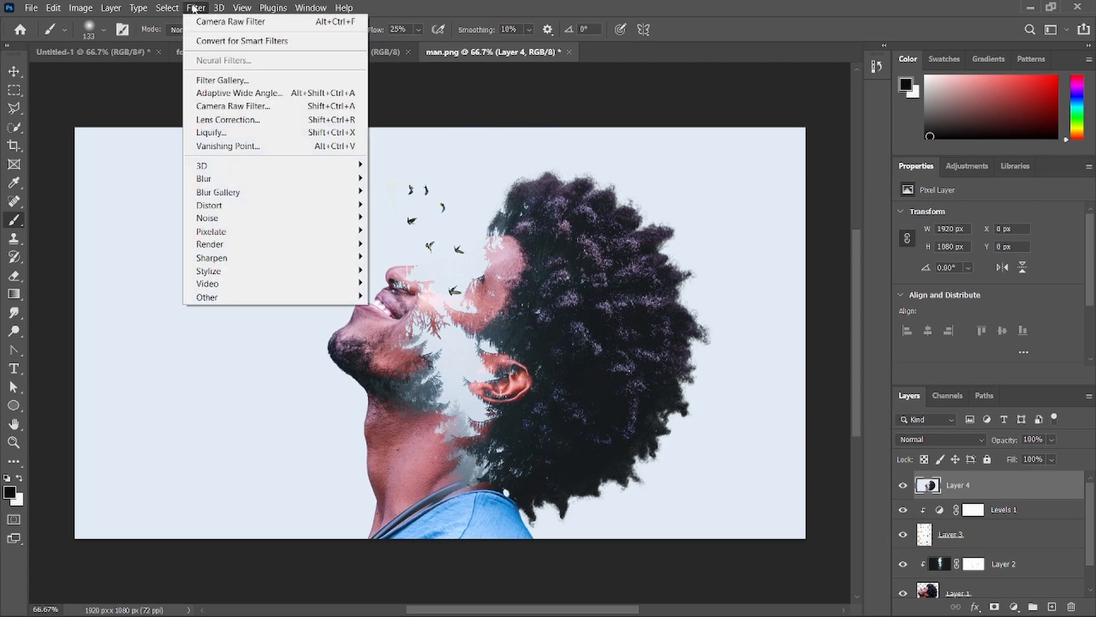
pyautogui.click(218, 107)
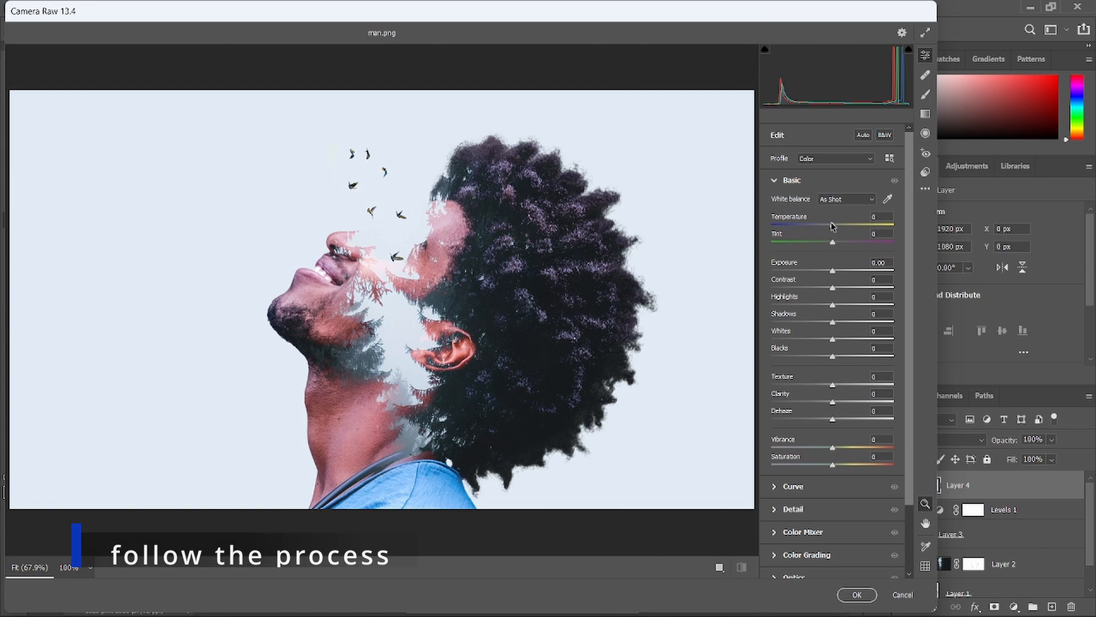
# Set Temperature to -15, Tint to -31, Exposure to -0.65, Contrast to +16 and Highlights to -9 in the Camera Raw Filter.
pyautogui.moveTo(832, 228); pyautogui.dragTo(826, 231)
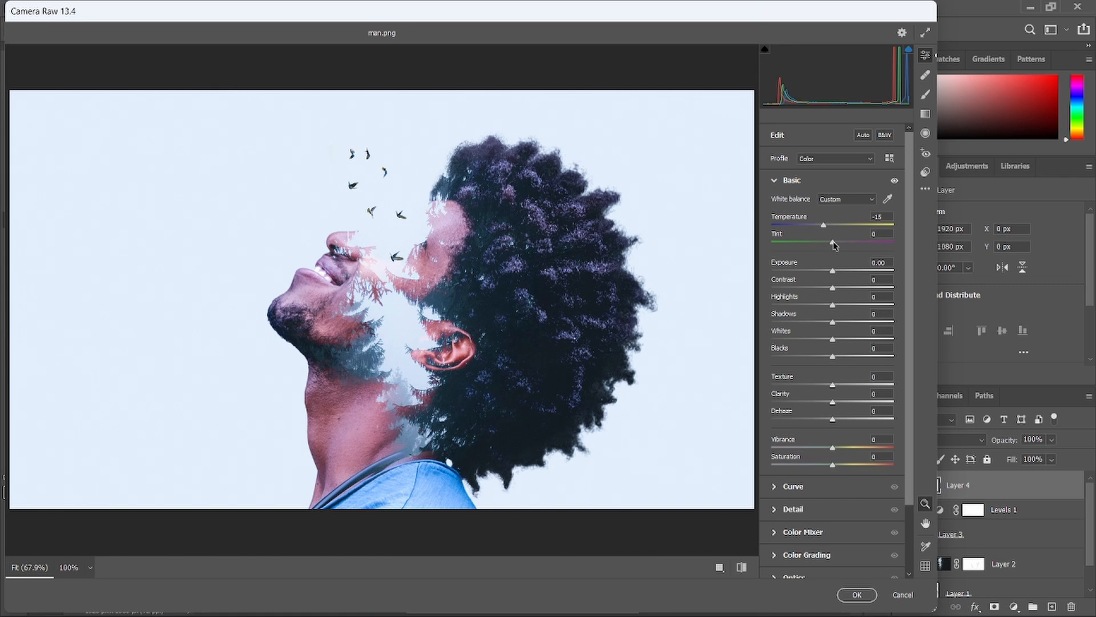
pyautogui.moveTo(834, 245); pyautogui.dragTo(827, 279)
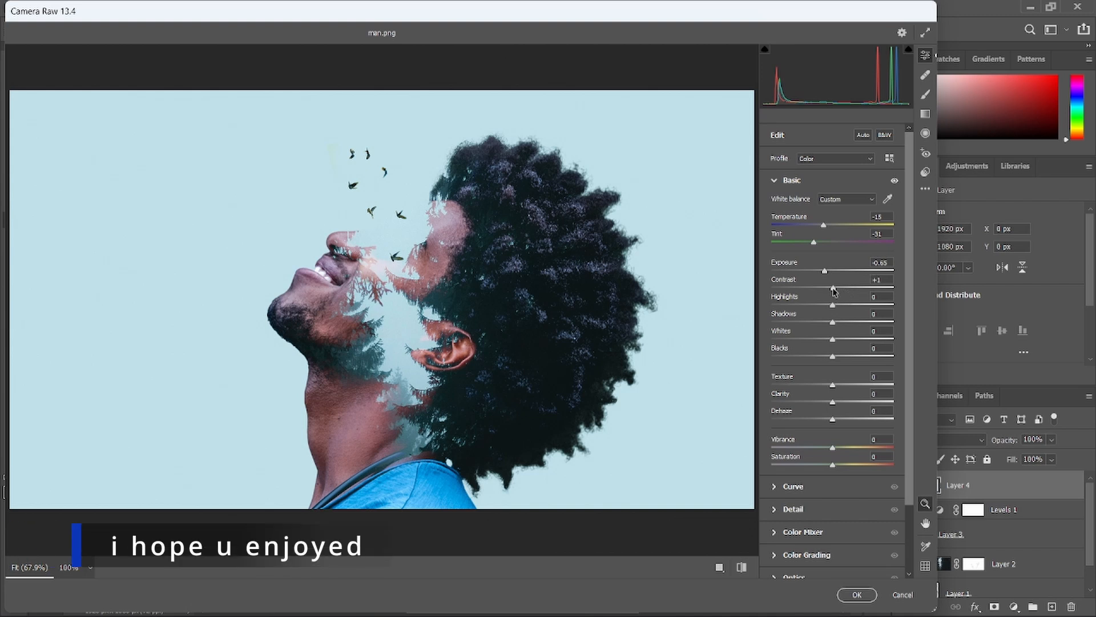
pyautogui.moveTo(834, 291); pyautogui.dragTo(827, 311)
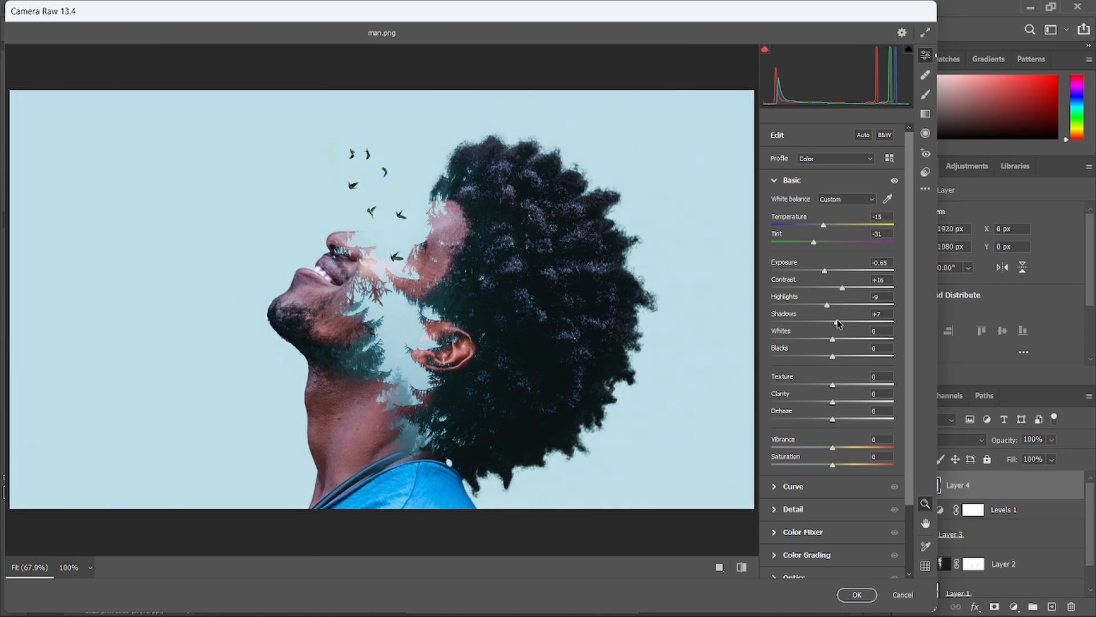
# Set Shadows +7, Whites +8, Blacks -8, Texture +22, Clarity +7, Vibrance -3 and Saturation +18, and apply the Camera Raw grade.
pyautogui.moveTo(838, 320); pyautogui.dragTo(845, 389)
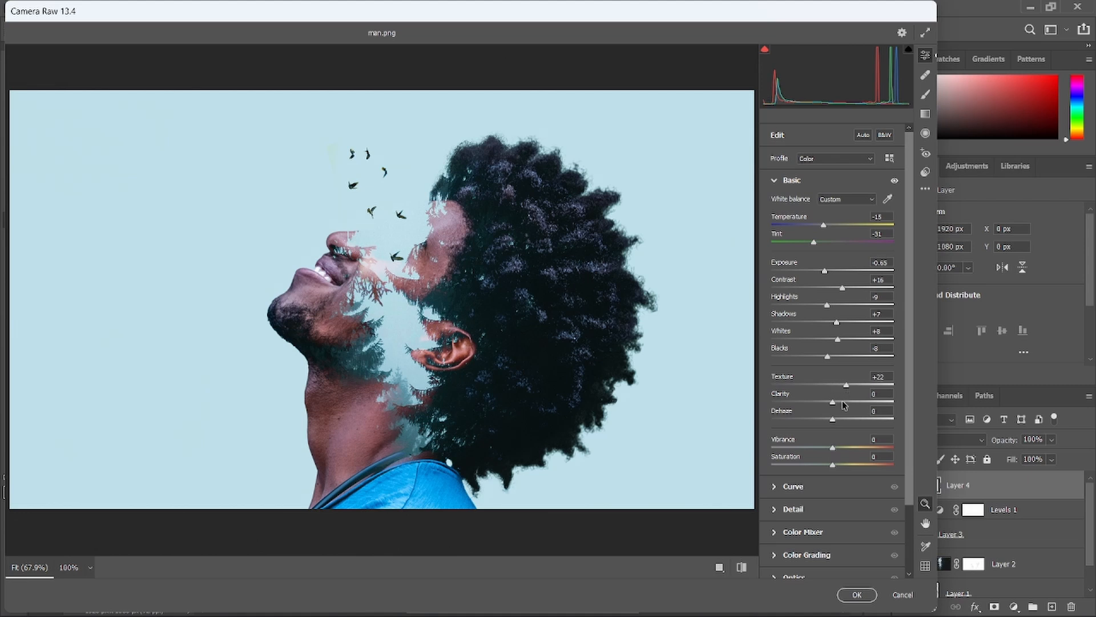
pyautogui.moveTo(832, 402); pyautogui.dragTo(839, 403)
pyautogui.moveTo(830, 450)
pyautogui.mouseDown()
pyautogui.moveTo(814, 451)
pyautogui.moveTo(843, 467)
pyautogui.moveTo(831, 448)
pyautogui.mouseUp()
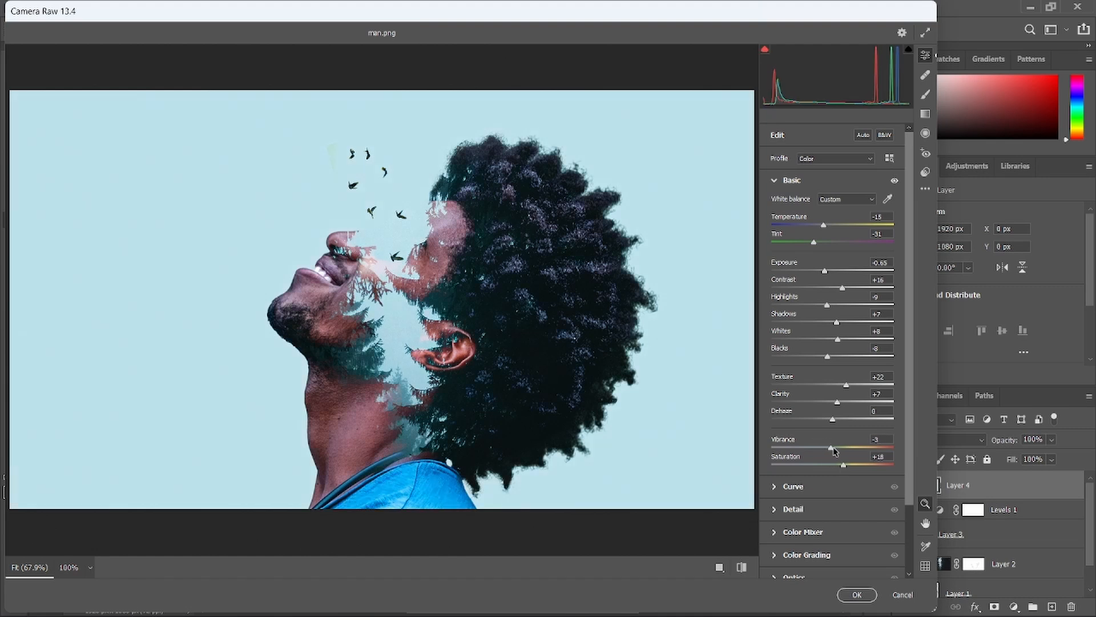
pyautogui.click(857, 593)
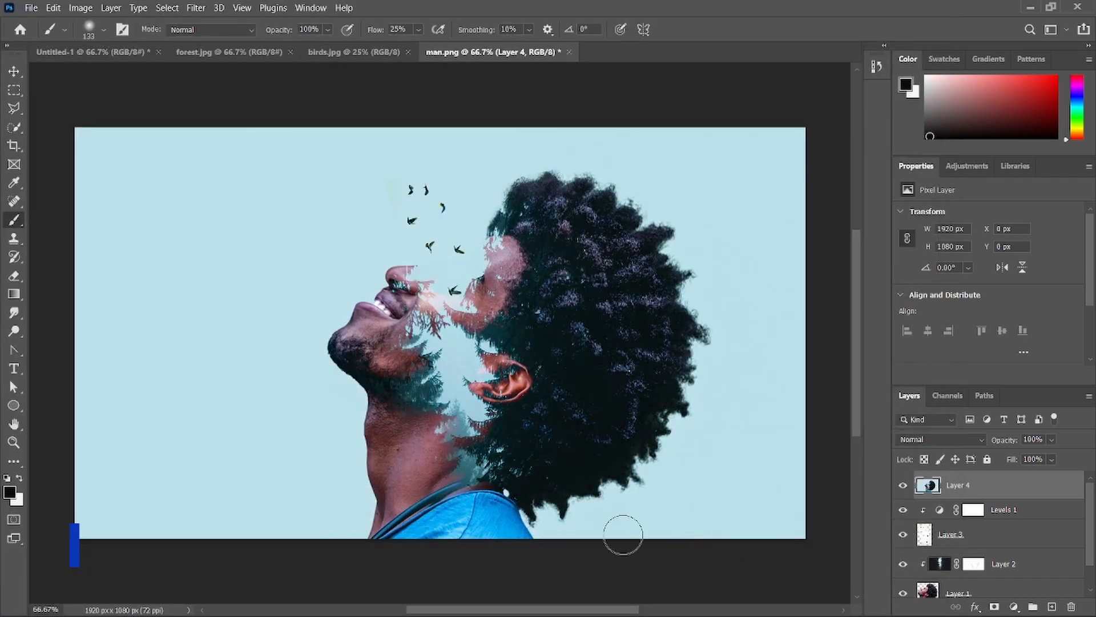
pyautogui.press('z')
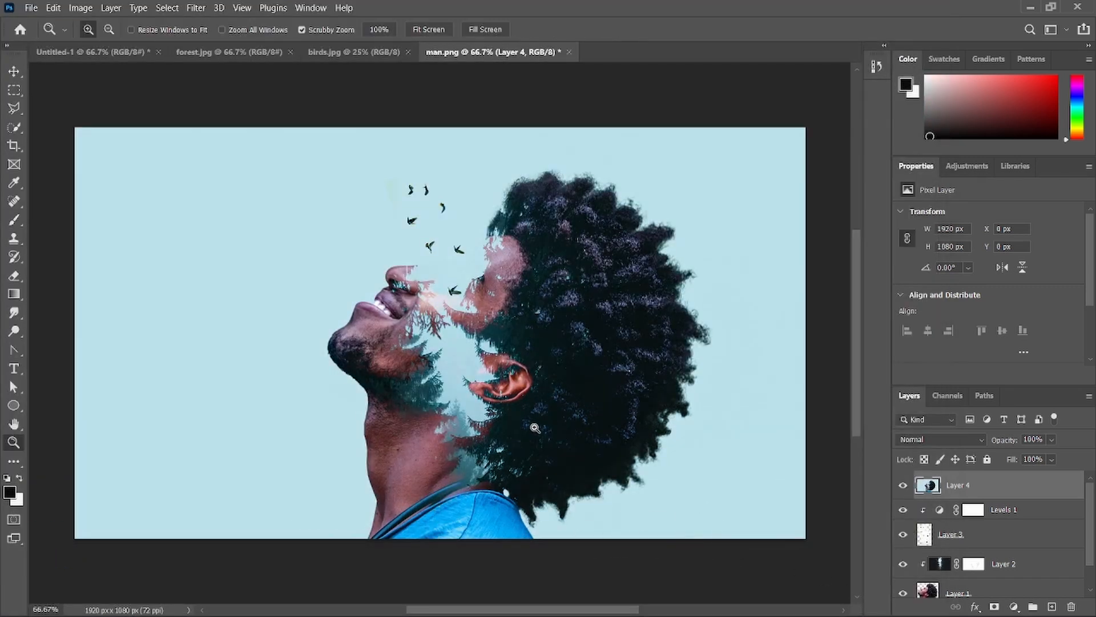
pyautogui.moveTo(558, 419)
pyautogui.mouseDown()
pyautogui.moveTo(555, 403)
pyautogui.moveTo(546, 437)
pyautogui.mouseUp()
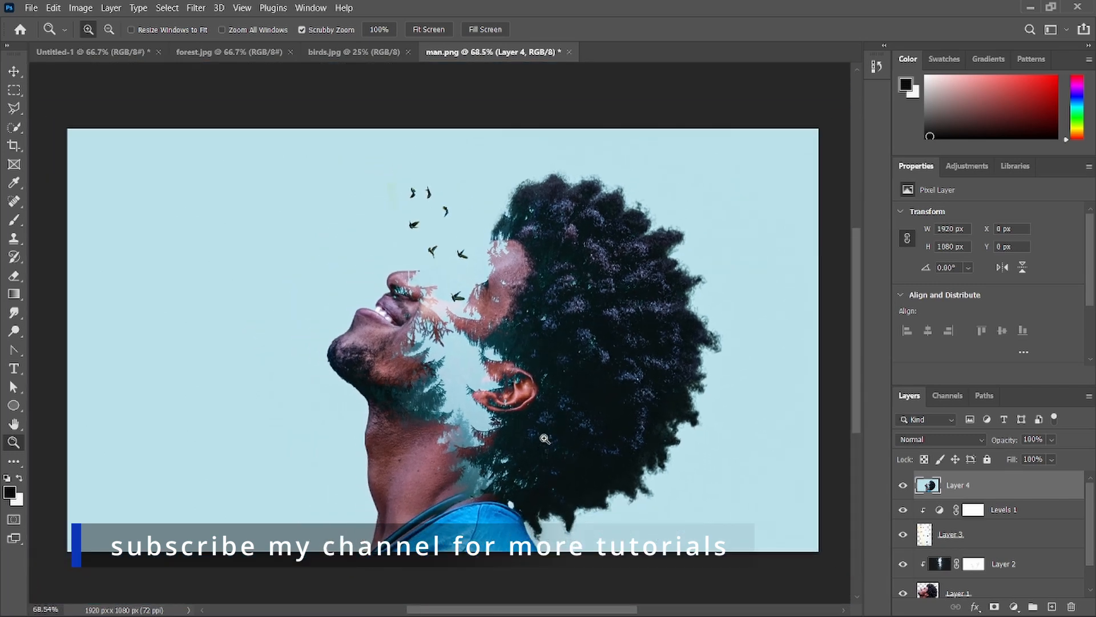